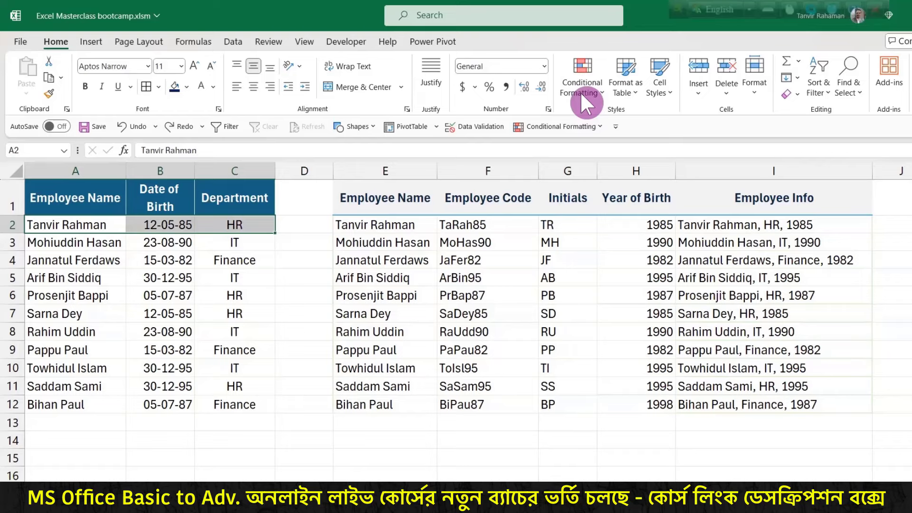
# Step: Delete the existing combined Employee Info values in I2:I12
pyautogui.click(795, 201)
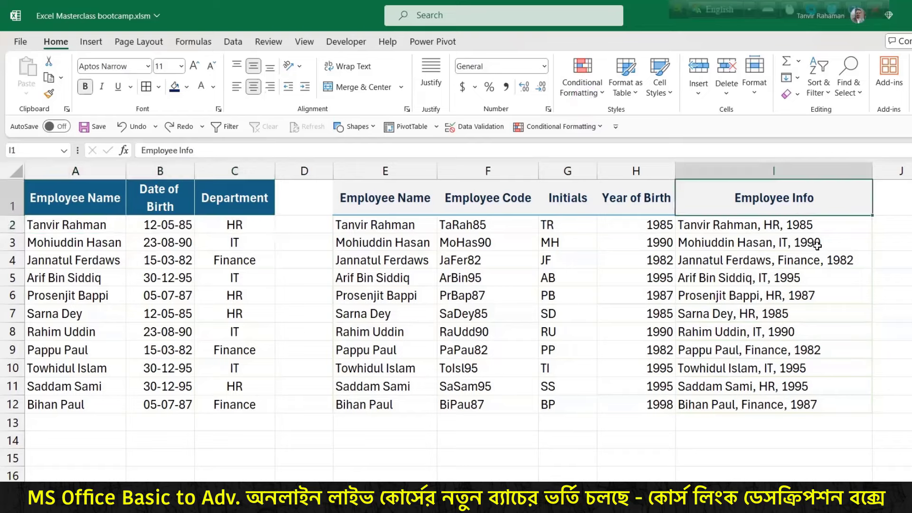
pyautogui.moveTo(115, 223); pyautogui.dragTo(243, 225)
pyautogui.moveTo(724, 226); pyautogui.dragTo(760, 404)
pyautogui.press('Delete')
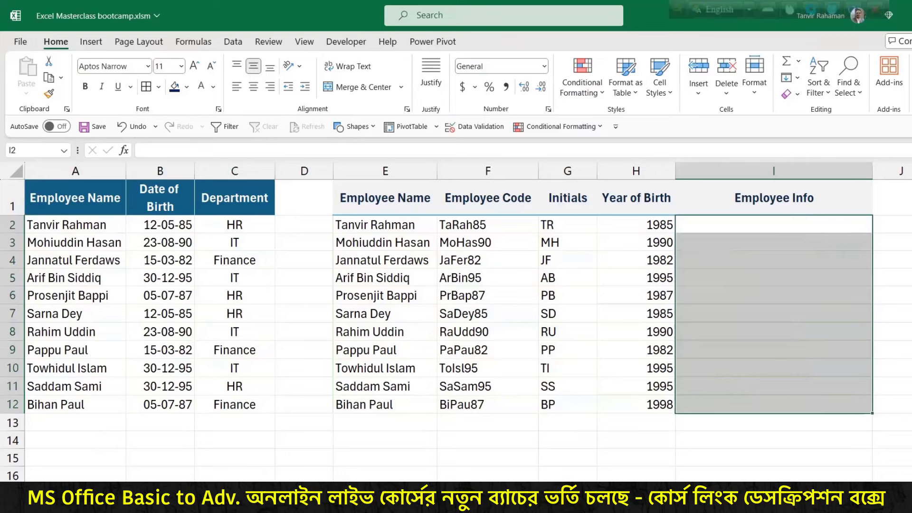
# Step: Start a TEXTJOIN formula in I2 with "_" as the delimiter
pyautogui.click(784, 222)
pyautogui.write('=')
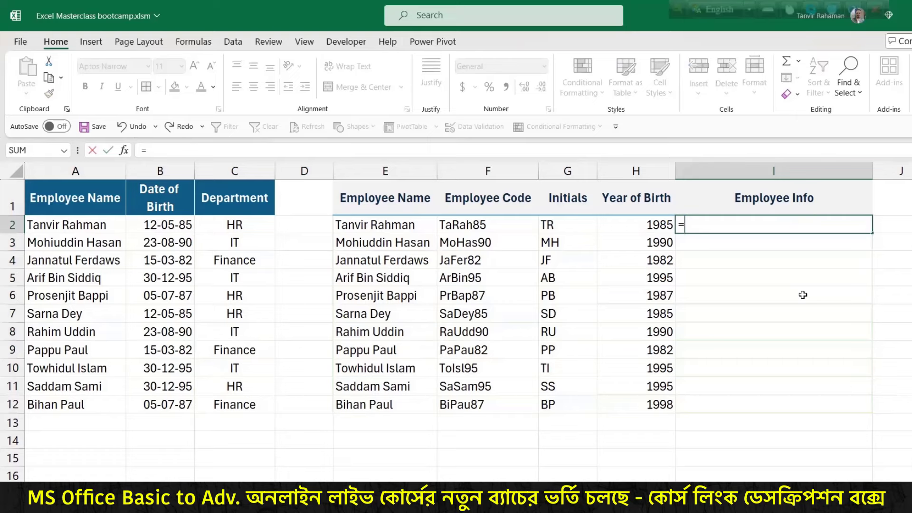
pyautogui.write('text')
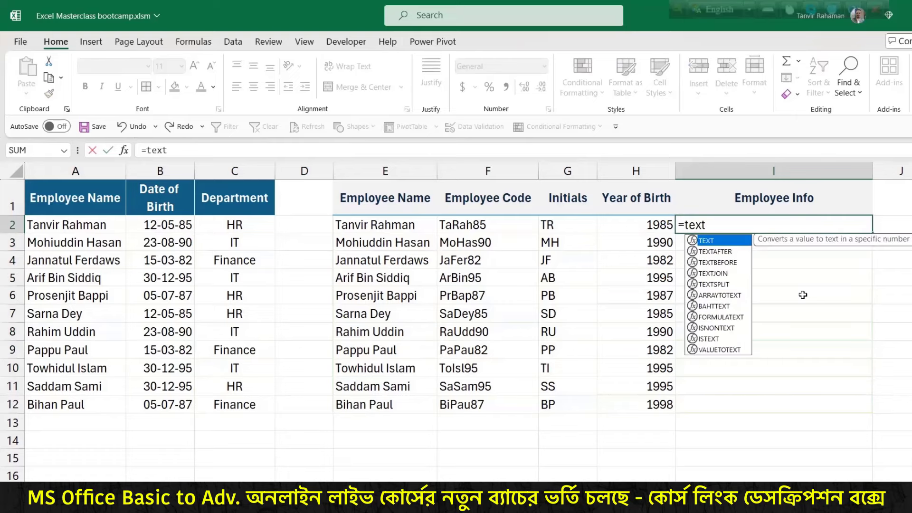
pyautogui.doubleClick(717, 274)
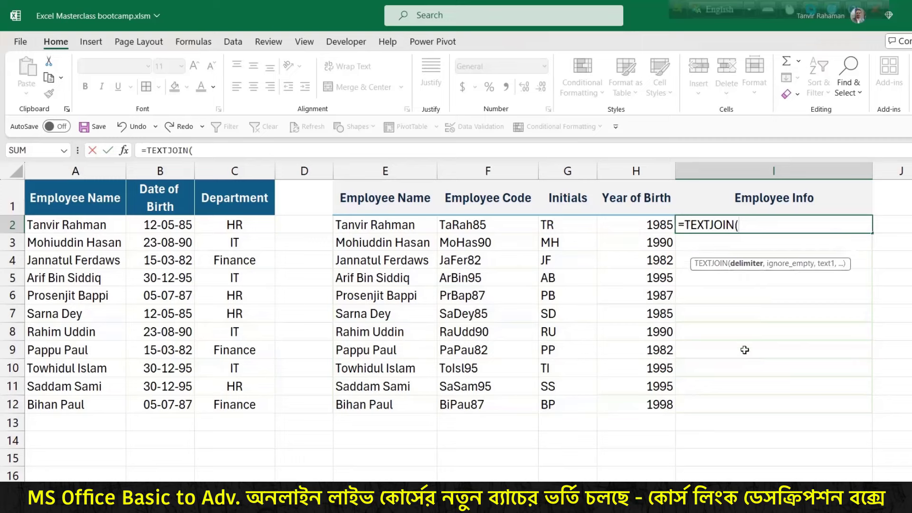
pyautogui.hotkey('ctrl', '2')
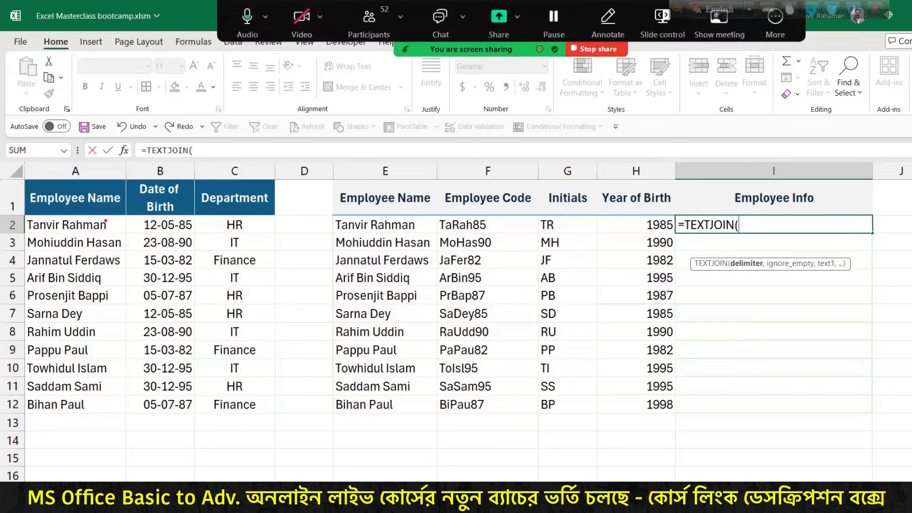
pyautogui.moveTo(105, 221); pyautogui.dragTo(139, 189)
pyautogui.moveTo(163, 222)
pyautogui.mouseDown()
pyautogui.moveTo(194, 194)
pyautogui.moveTo(211, 211)
pyautogui.mouseUp()
pyautogui.press('Escape')
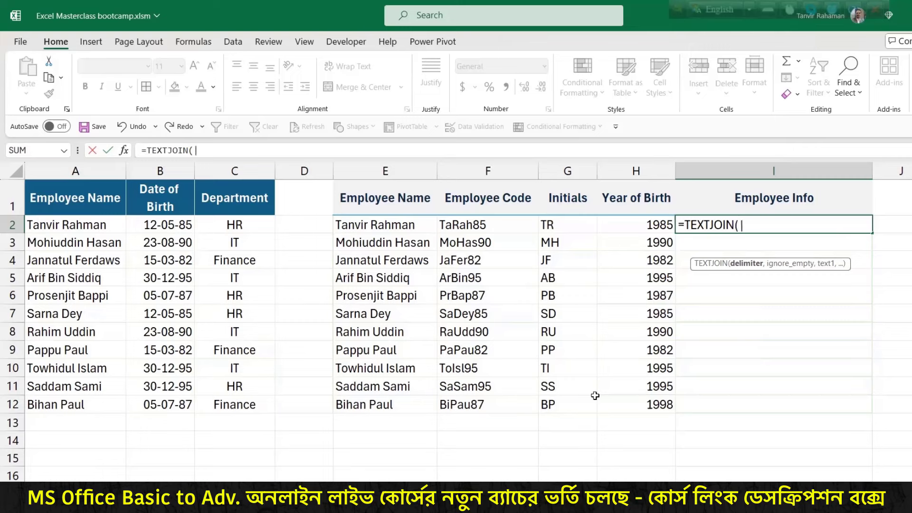
pyautogui.write('"_",')
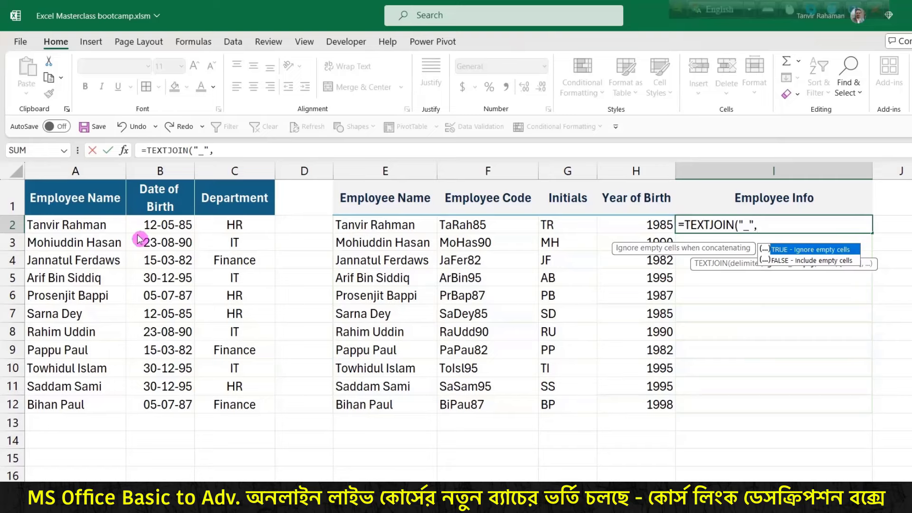
# Step: Finish the formula with TRUE to ignore blanks and A2:C2 as the range, then commit
pyautogui.hotkey('ctrl', '2')
pyautogui.moveTo(112, 218); pyautogui.dragTo(142, 178)
pyautogui.moveTo(162, 223); pyautogui.dragTo(190, 185)
pyautogui.moveTo(207, 215); pyautogui.dragTo(229, 183)
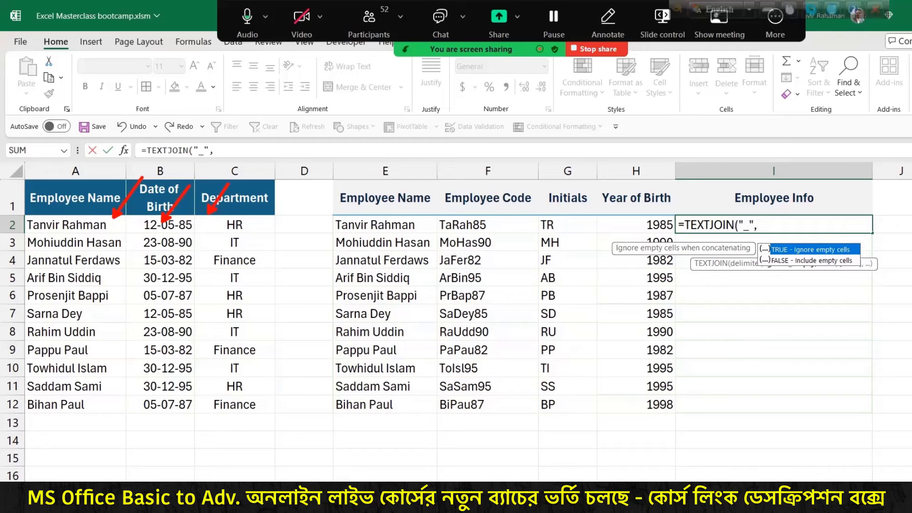
pyautogui.moveTo(87, 215); pyautogui.dragTo(255, 232)
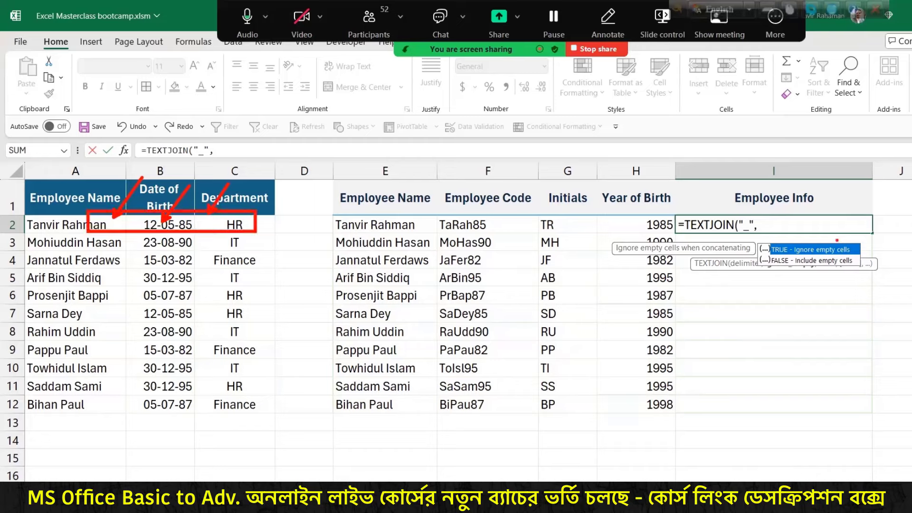
pyautogui.press('Escape')
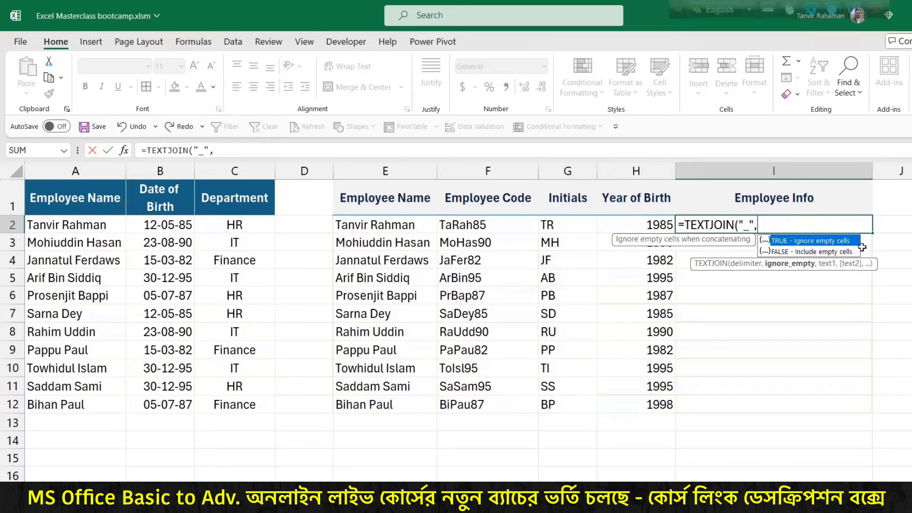
pyautogui.doubleClick(825, 237)
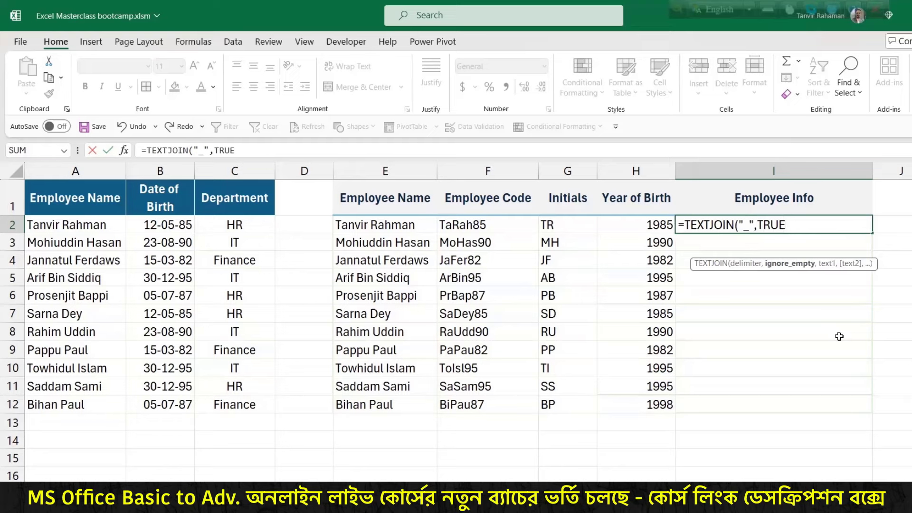
pyautogui.write(',')
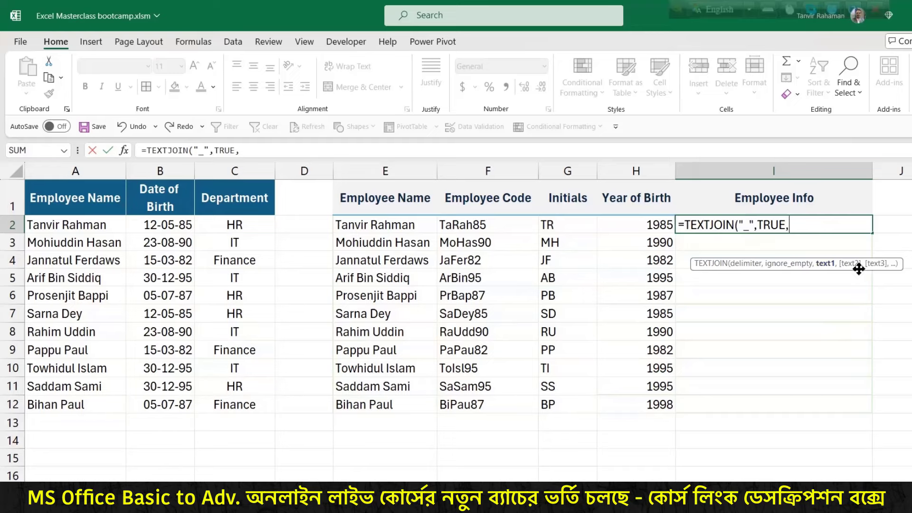
pyautogui.moveTo(113, 227); pyautogui.dragTo(222, 230)
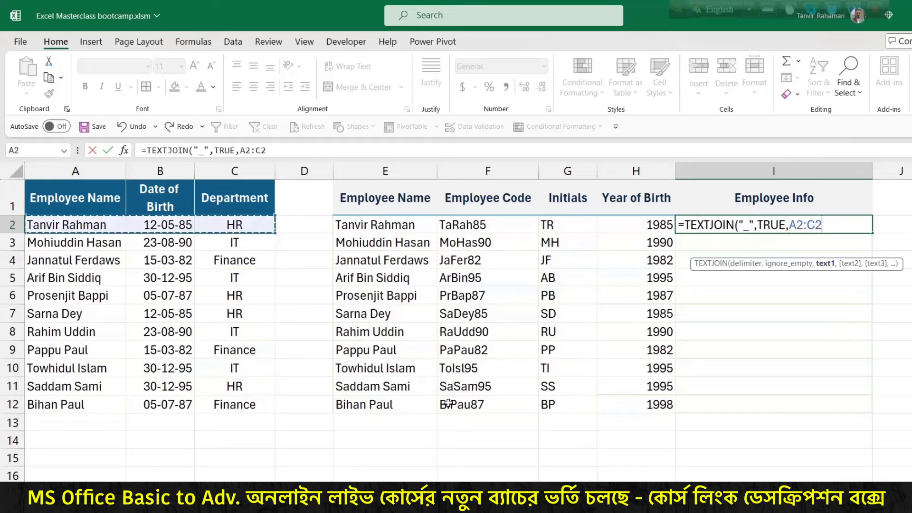
pyautogui.write(')')
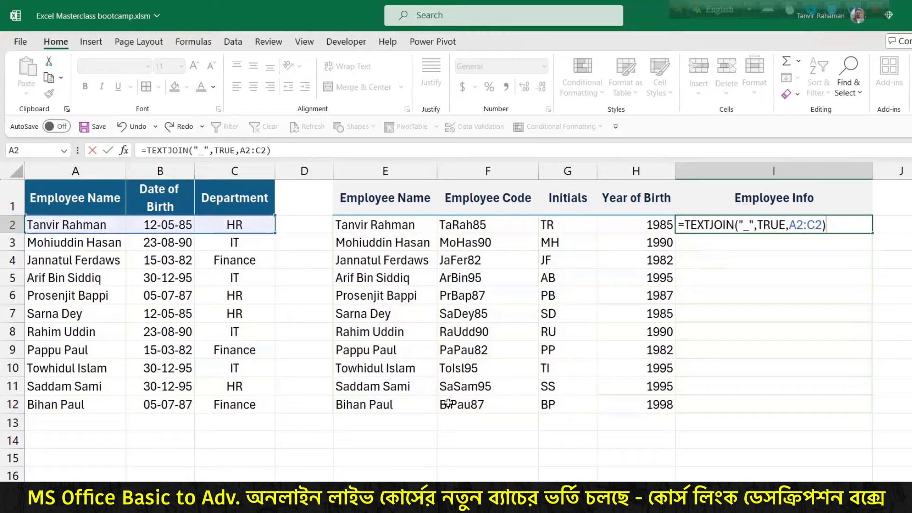
pyautogui.press('Return')
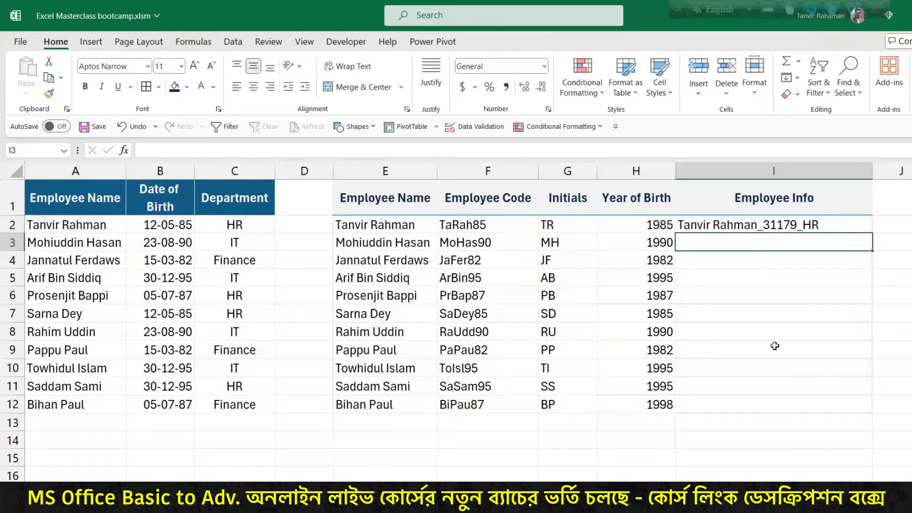
# Step: Fill the I2 TEXTJOIN formula down through I12
pyautogui.moveTo(761, 237); pyautogui.dragTo(768, 271)
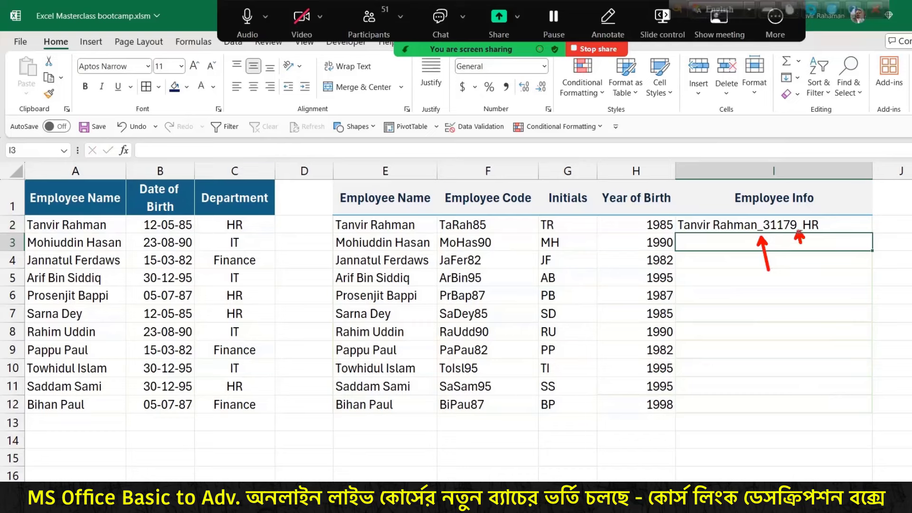
pyautogui.moveTo(798, 231); pyautogui.dragTo(799, 288)
pyautogui.press('Escape')
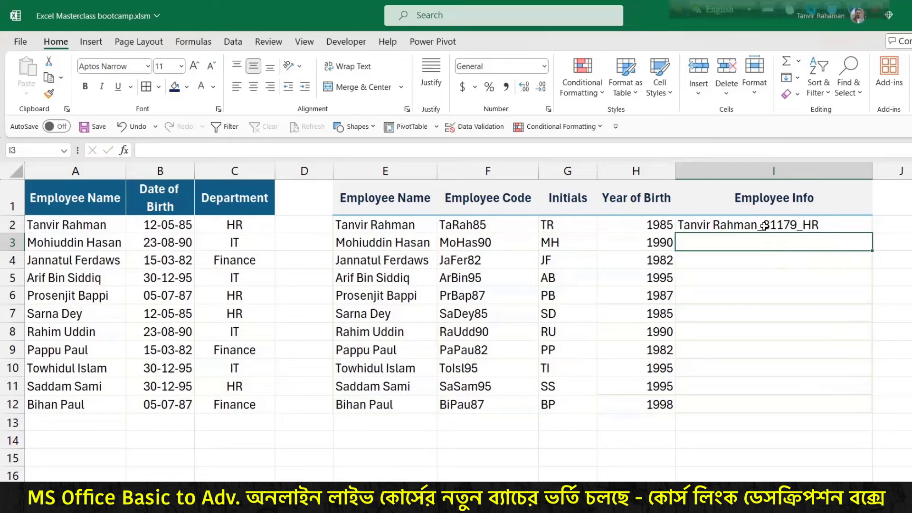
pyautogui.moveTo(764, 227); pyautogui.dragTo(767, 349)
pyautogui.click(843, 222)
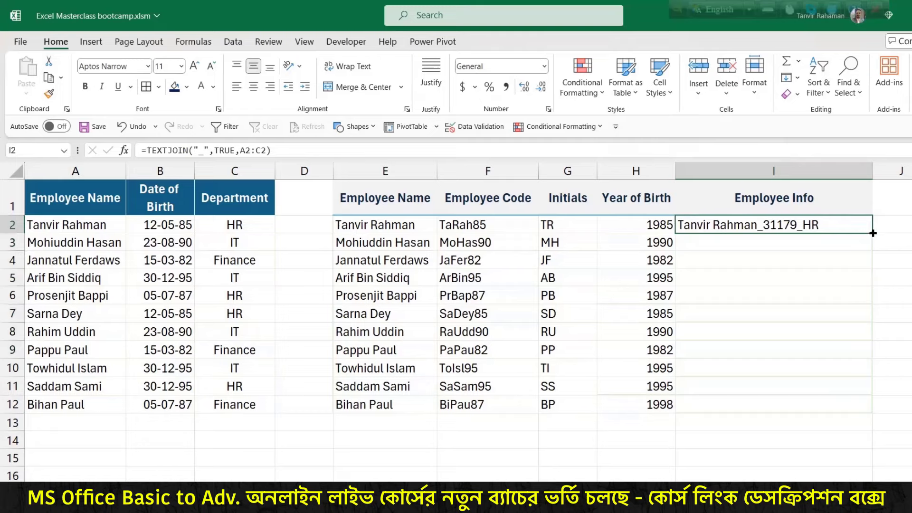
pyautogui.doubleClick(872, 232)
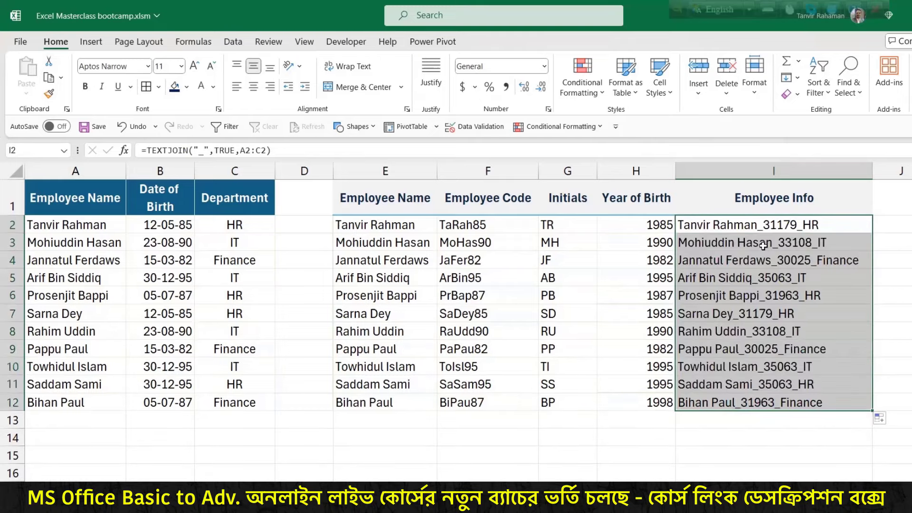
# Step: Check the Number Format list without changes, then undo and redo the fill
pyautogui.click(784, 222)
pyautogui.click(544, 66)
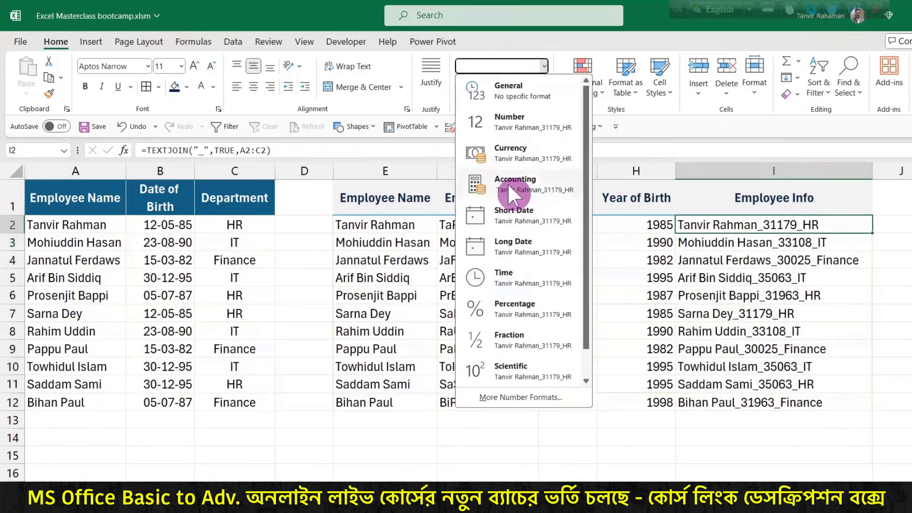
pyautogui.click(795, 224)
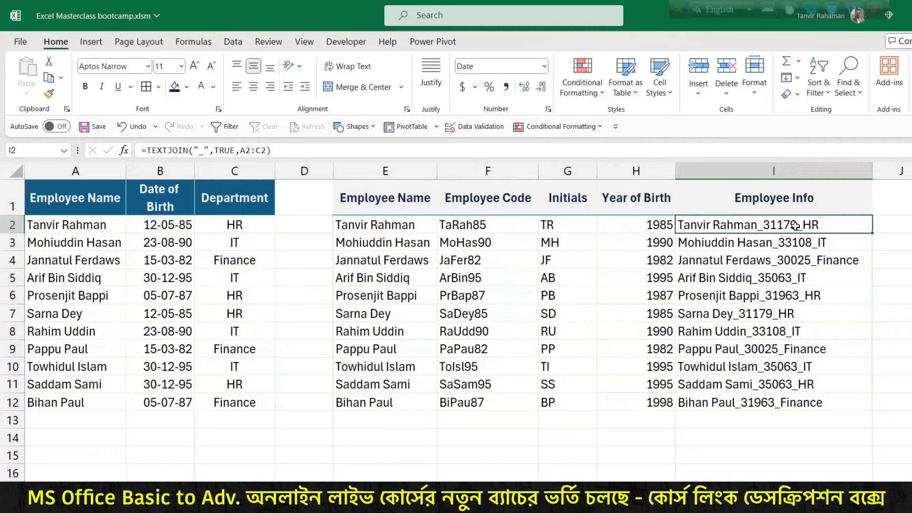
pyautogui.hotkey('ctrl', 'z')
pyautogui.hotkey('ctrl', 'z')
pyautogui.hotkey('ctrl', 'z')
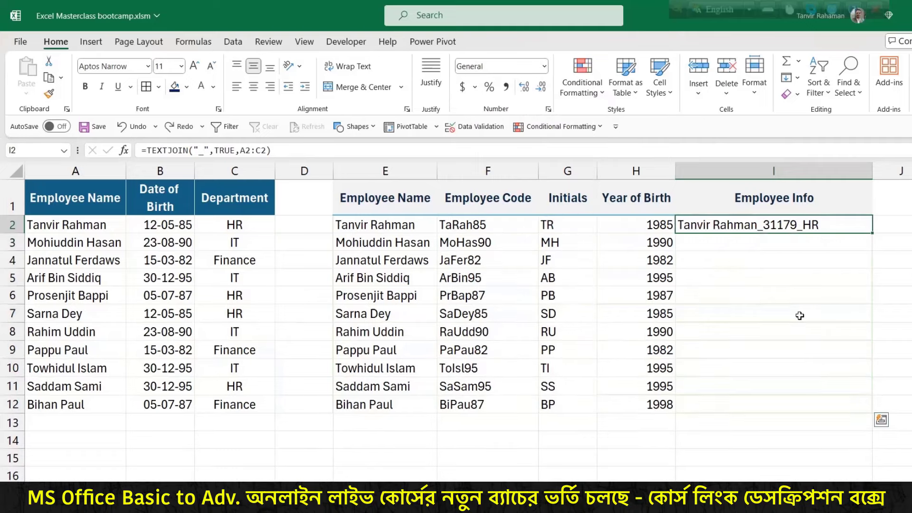
pyautogui.hotkey('ctrl', 'y')
pyautogui.hotkey('ctrl', 'y')
pyautogui.hotkey('ctrl', 'y')
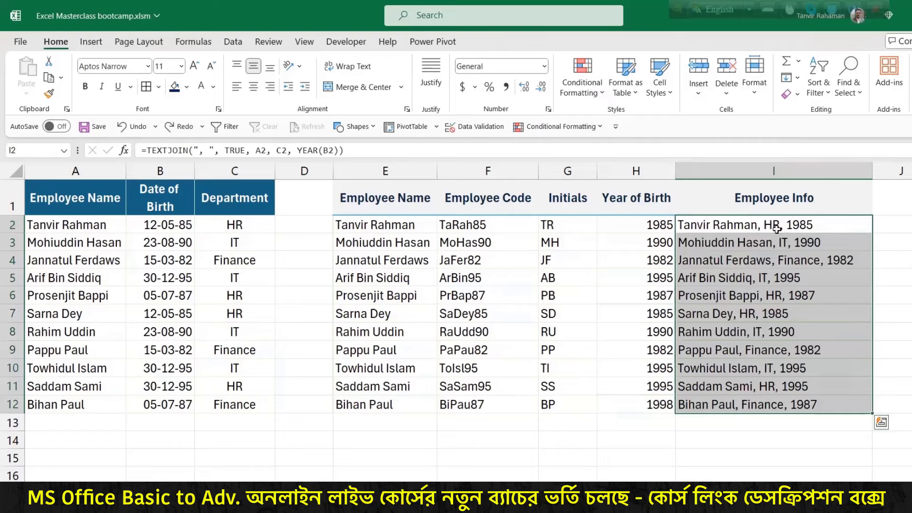
# Step: Edit I2's TEXTJOIN, replacing the range so it reads TRUE, then A2
pyautogui.doubleClick(787, 226)
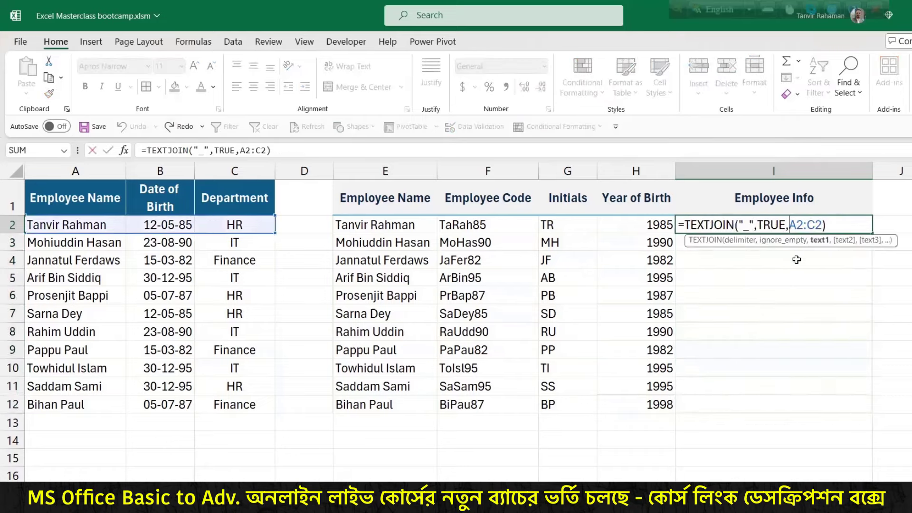
pyautogui.hotkey('ctrl', '2')
pyautogui.moveTo(816, 250); pyautogui.dragTo(816, 308)
pyautogui.moveTo(848, 250); pyautogui.dragTo(848, 315)
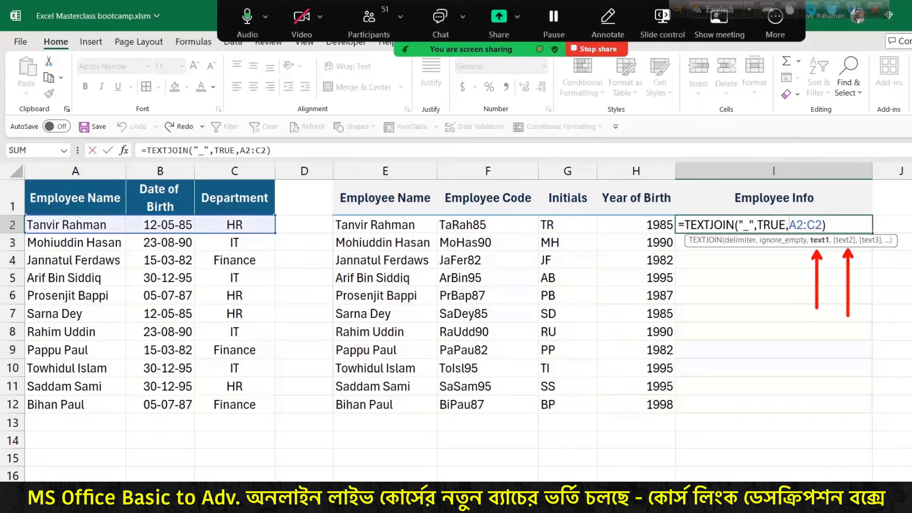
pyautogui.press('Escape')
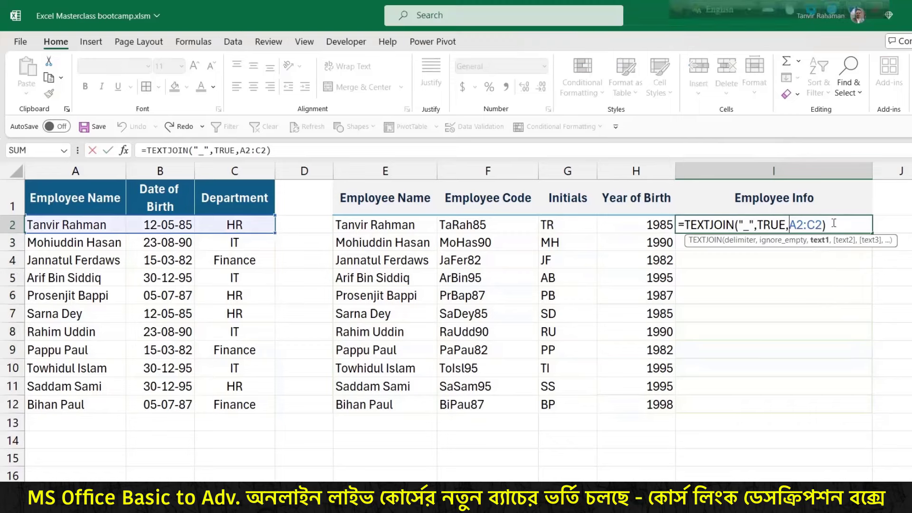
pyautogui.moveTo(827, 225)
pyautogui.mouseDown()
pyautogui.moveTo(750, 225)
pyautogui.moveTo(759, 225)
pyautogui.mouseUp()
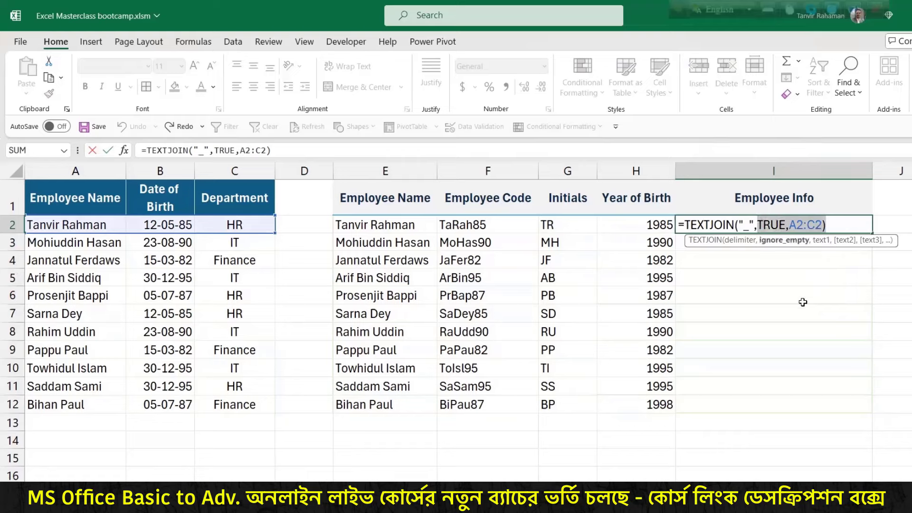
pyautogui.press('BackSpace')
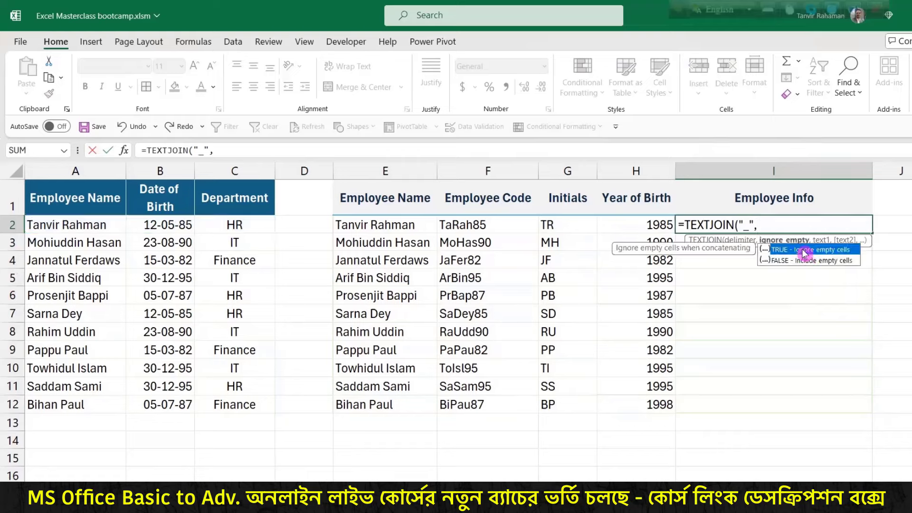
pyautogui.press('Tab')
pyautogui.write(',')
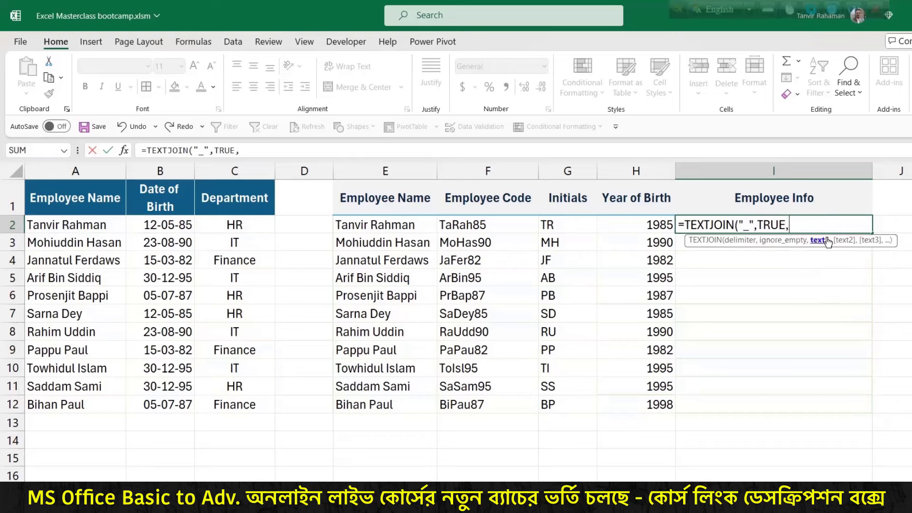
pyautogui.click(56, 227)
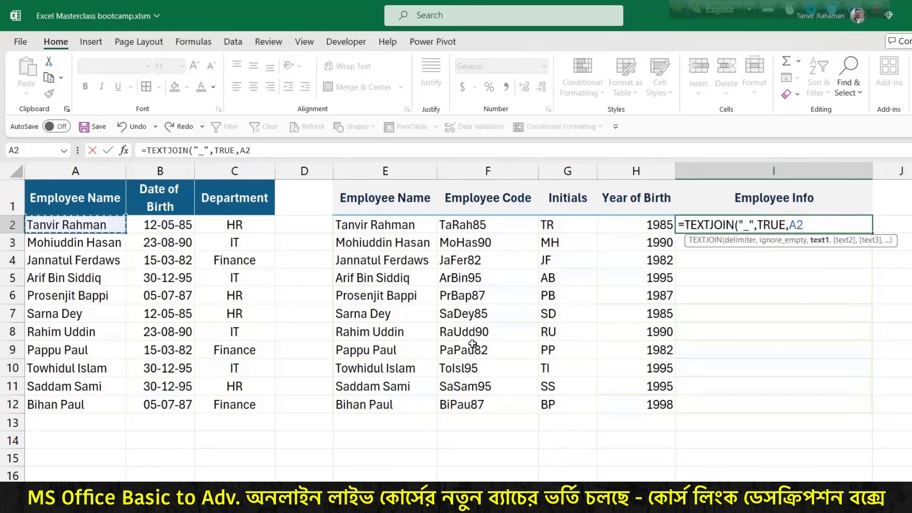
# Step: Add TEXT(B2,"dd-mm-yy") and C2 to the join and commit the formula
pyautogui.write(',')
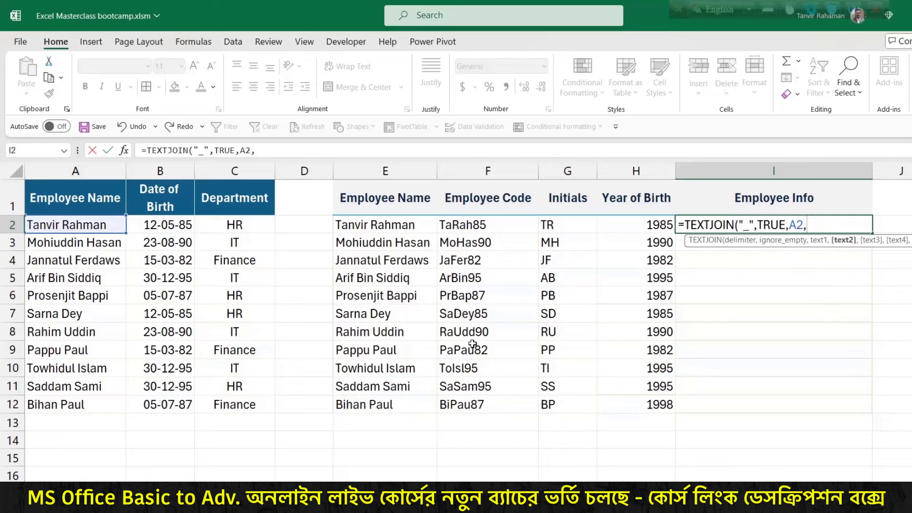
pyautogui.write('text')
pyautogui.press('Tab')
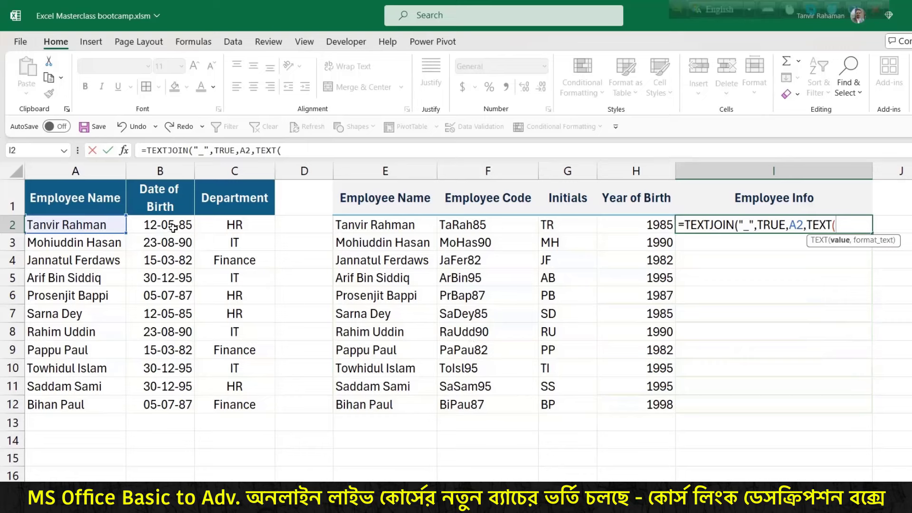
pyautogui.click(171, 227)
pyautogui.write(',"')
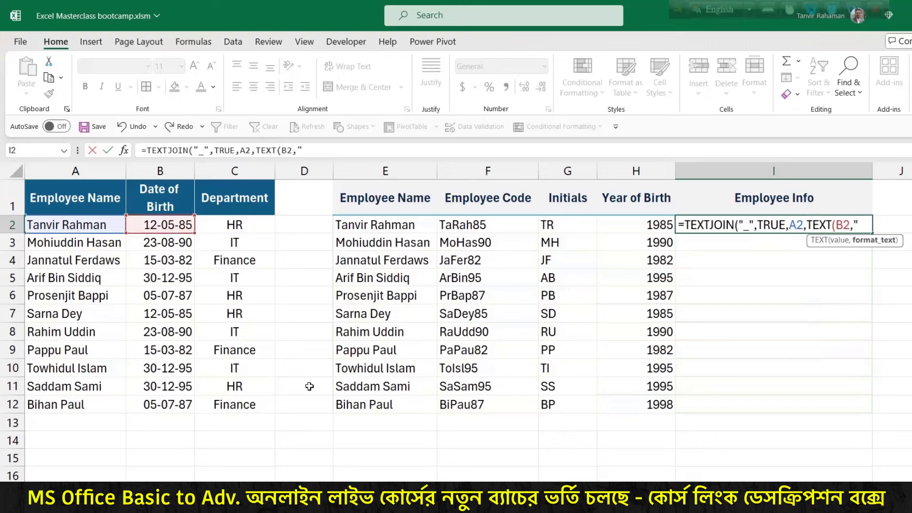
pyautogui.write('dd-')
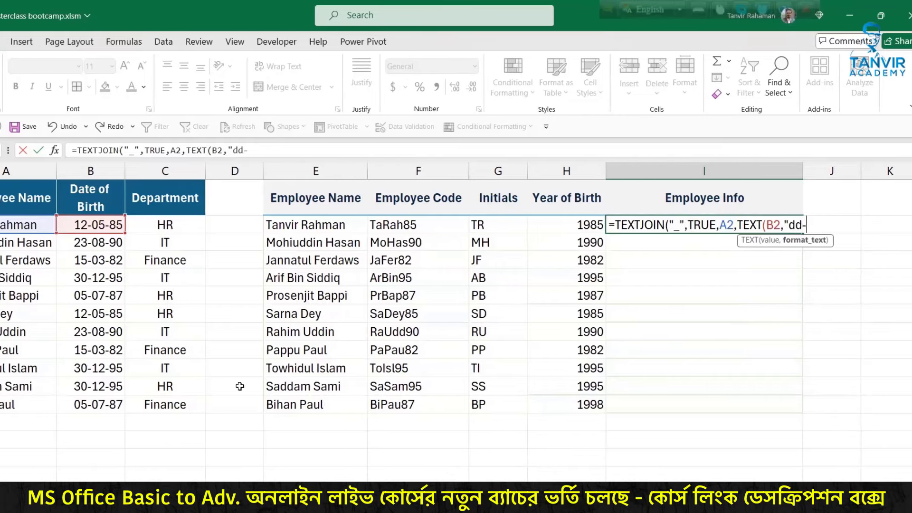
pyautogui.write('m')
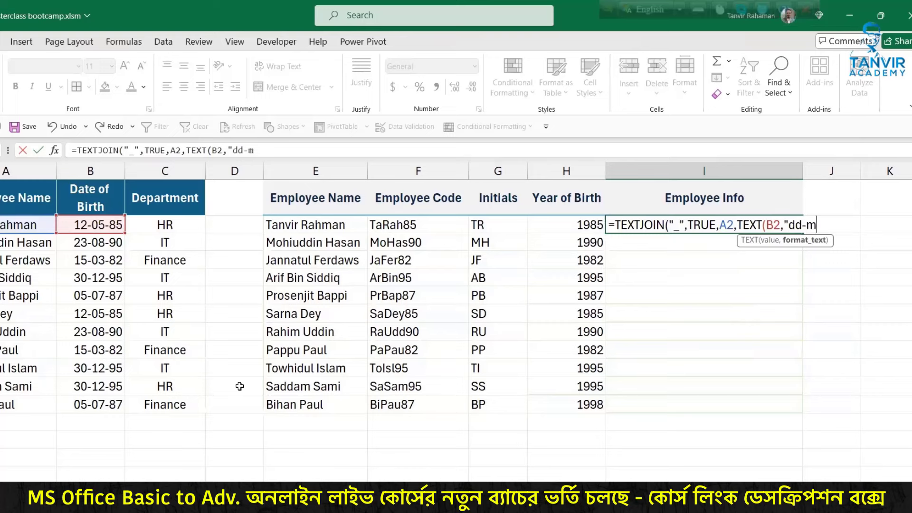
pyautogui.write('m-yy"),')
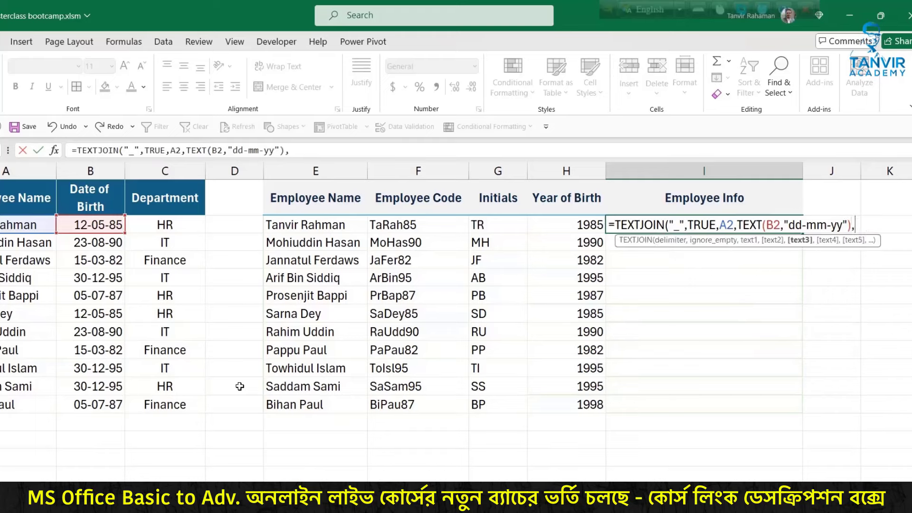
pyautogui.click(187, 227)
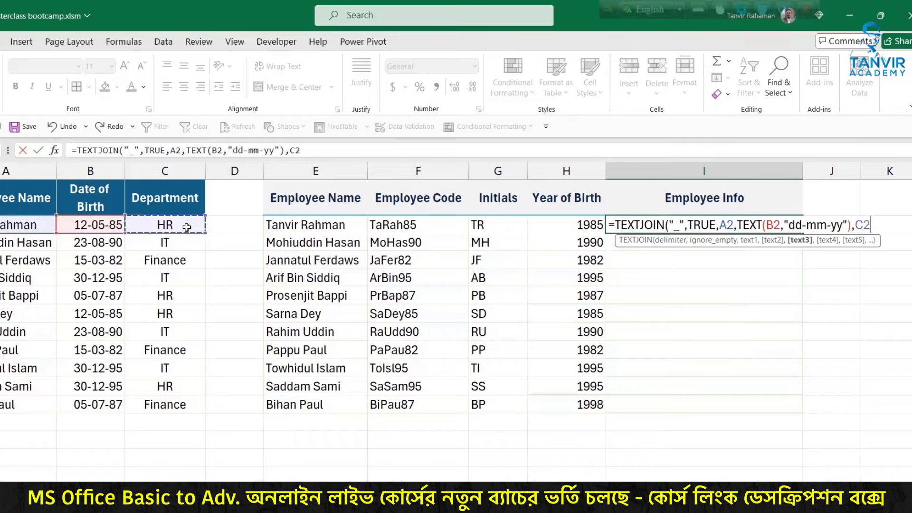
pyautogui.write(')')
pyautogui.press('Return')
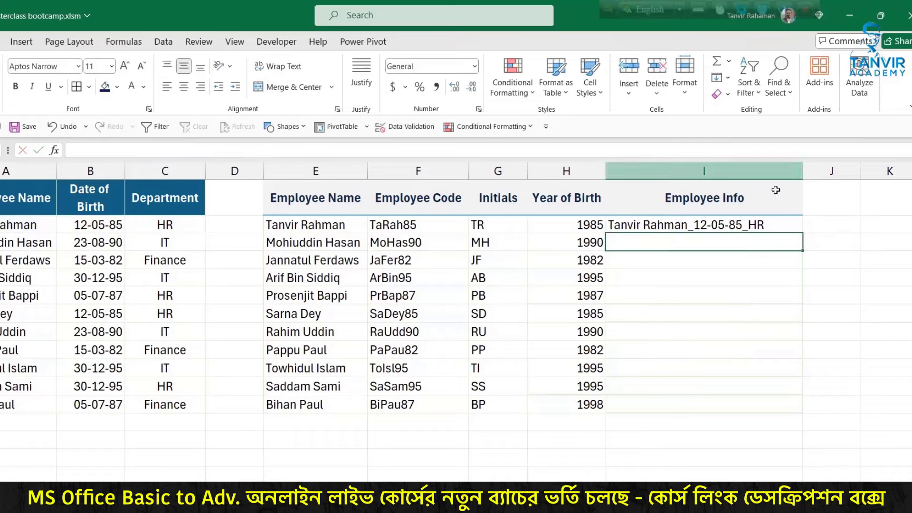
# Step: Fill the I2 formula down to I12, then clear I2:I12 again
pyautogui.click(775, 227)
pyautogui.doubleClick(802, 233)
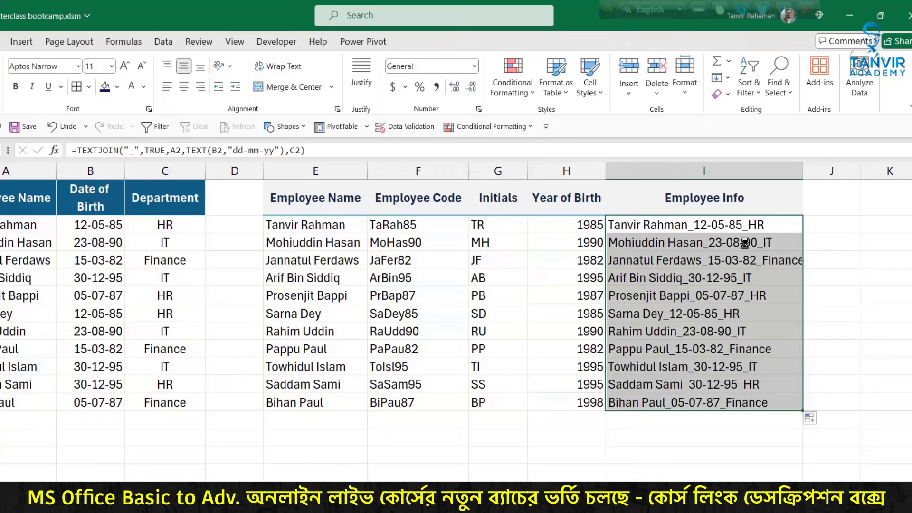
pyautogui.press('Delete')
pyautogui.click(715, 225)
# Step: Begin a formula in I2 with CONCATENATE instead of TEXTJOIN
pyautogui.write('=tex')
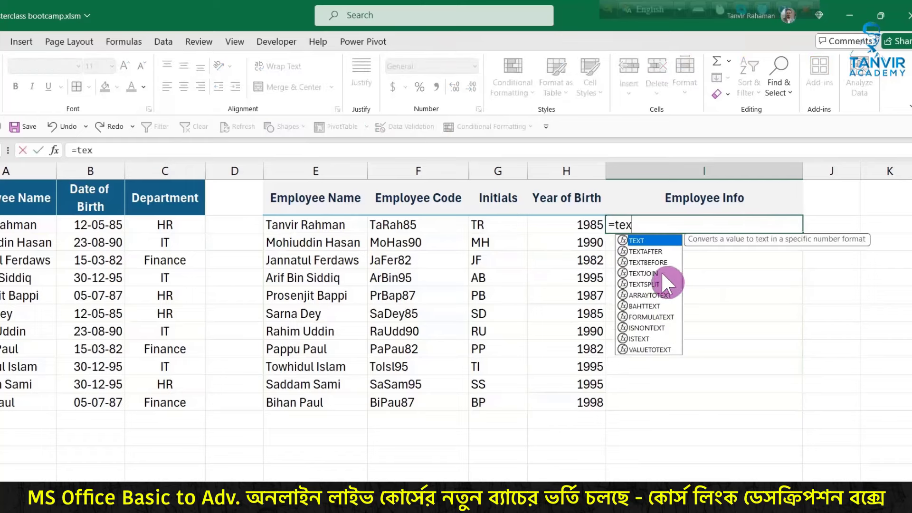
pyautogui.doubleClick(663, 272)
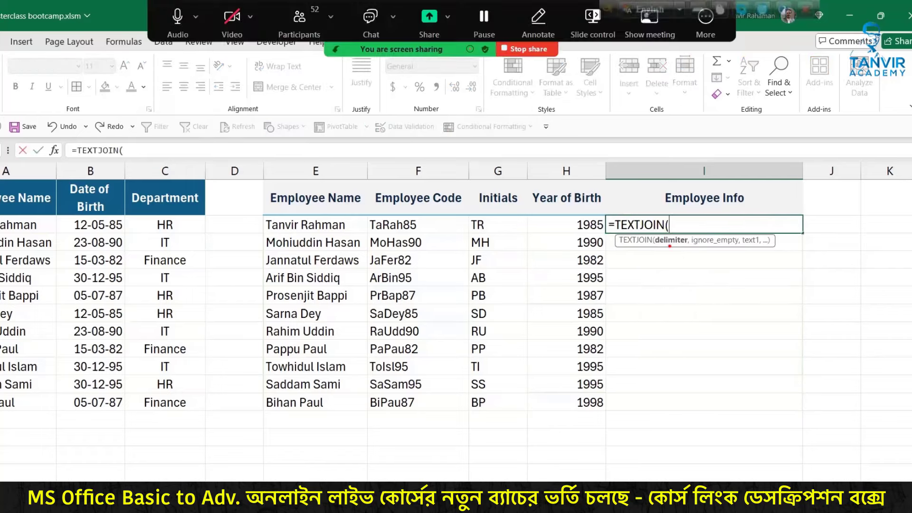
pyautogui.moveTo(670, 301); pyautogui.dragTo(670, 247)
pyautogui.moveTo(690, 311); pyautogui.dragTo(715, 311)
pyautogui.press('BackSpace')
pyautogui.press('BackSpace')
pyautogui.press('BackSpace')
pyautogui.press('BackSpace')
pyautogui.press('BackSpace')
pyautogui.press('BackSpace')
pyautogui.press('BackSpace')
pyautogui.press('BackSpace')
pyautogui.press('BackSpace')
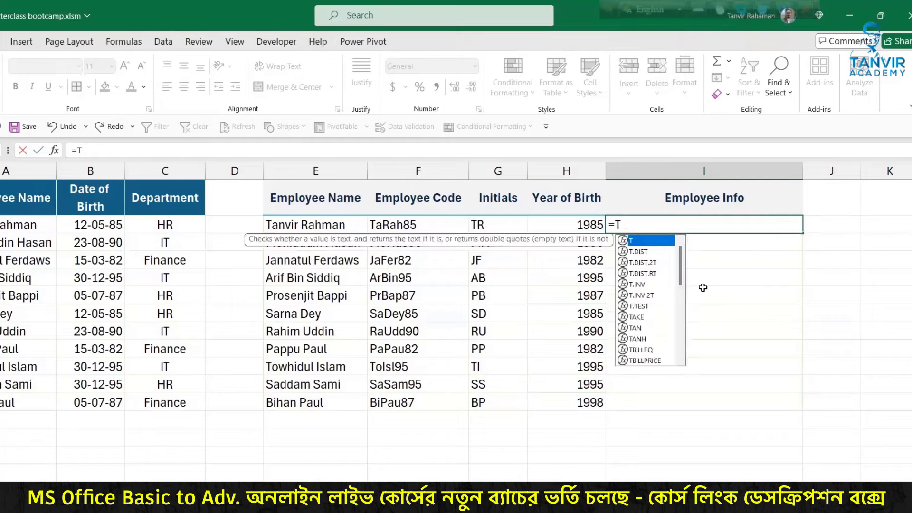
pyautogui.write('con')
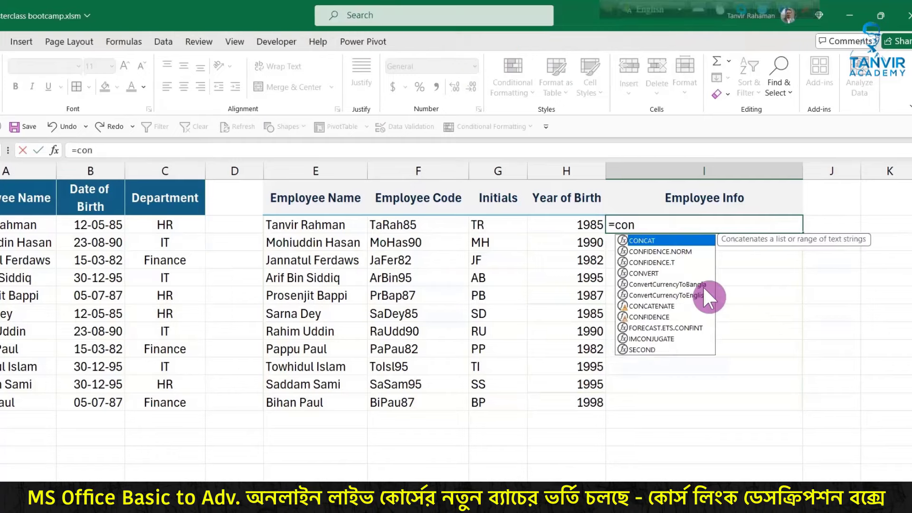
pyautogui.doubleClick(675, 305)
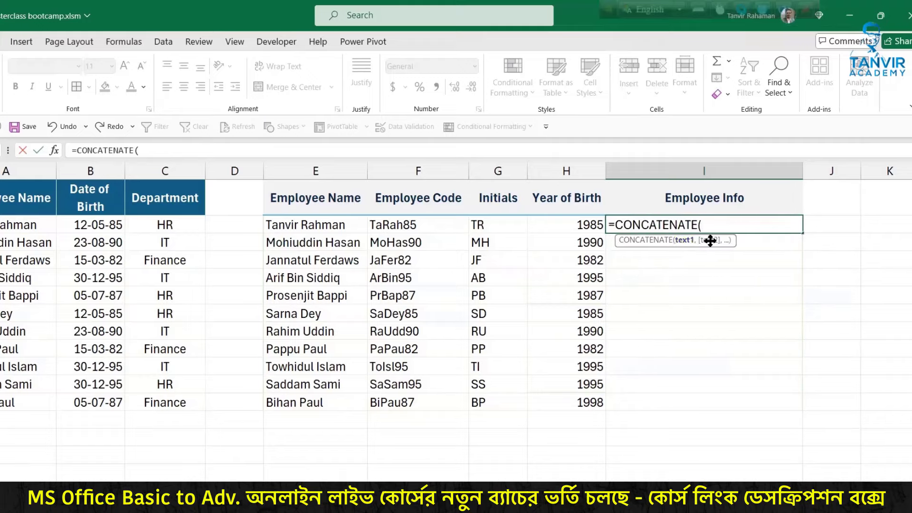
# Step: Add A2, "_", TEXT(B2,"dd/mm/yy", "_" and C2 as the CONCATENATE arguments
pyautogui.click(80, 227)
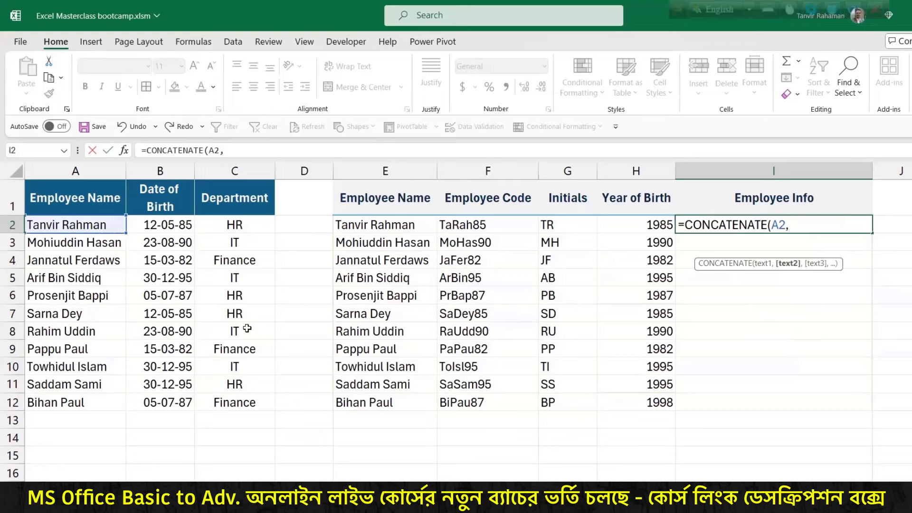
pyautogui.write('"_",')
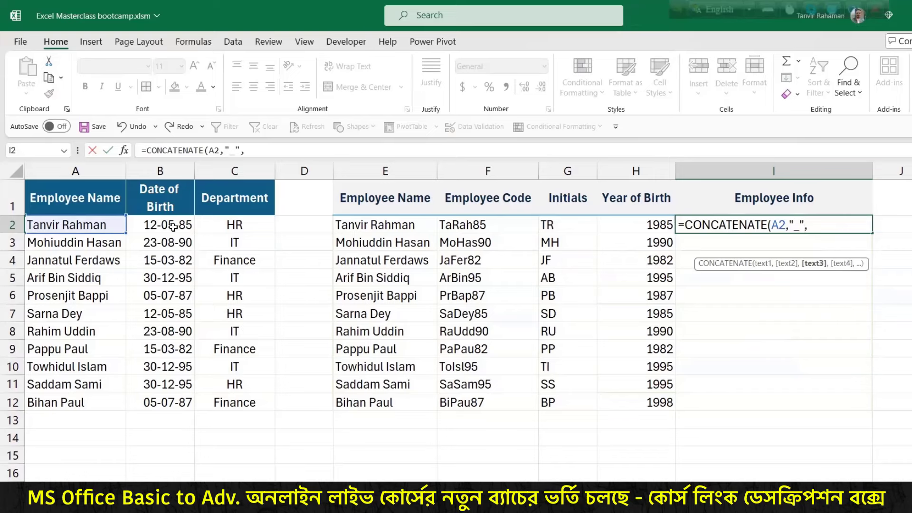
pyautogui.write('tex')
pyautogui.press('Tab')
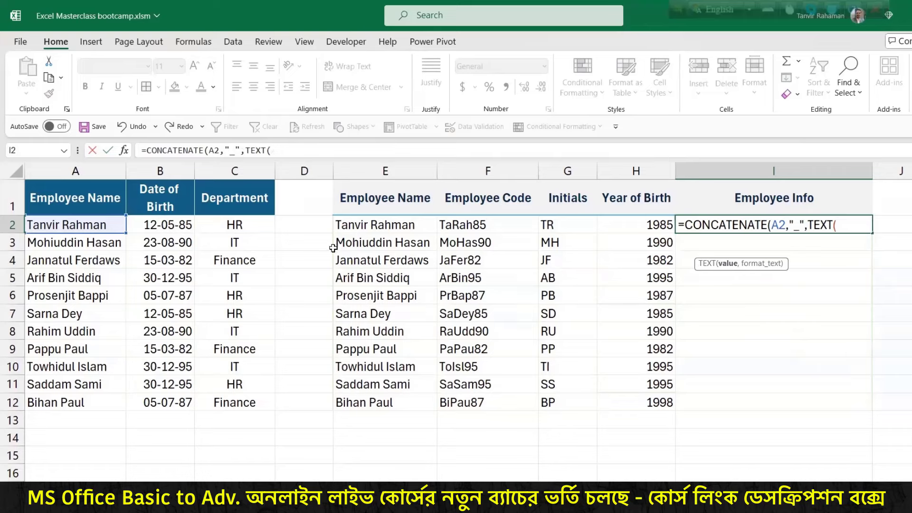
pyautogui.click(177, 222)
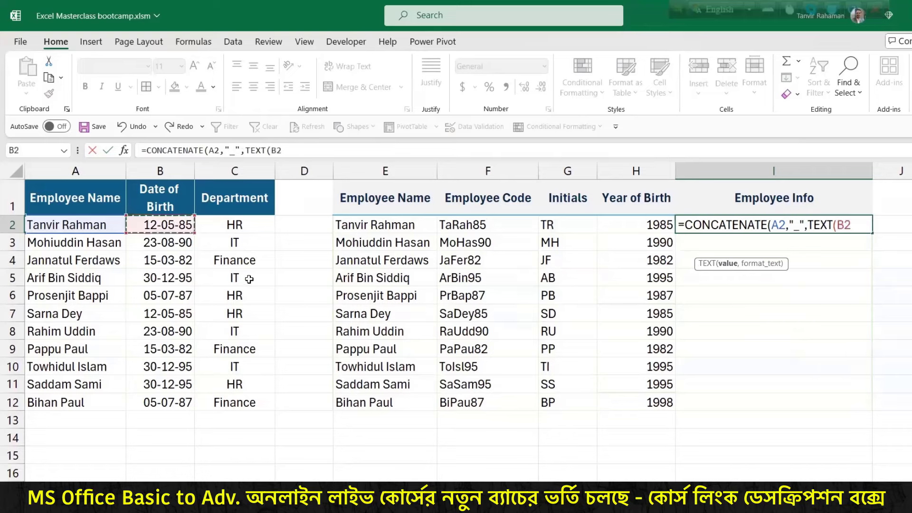
pyautogui.write(',"')
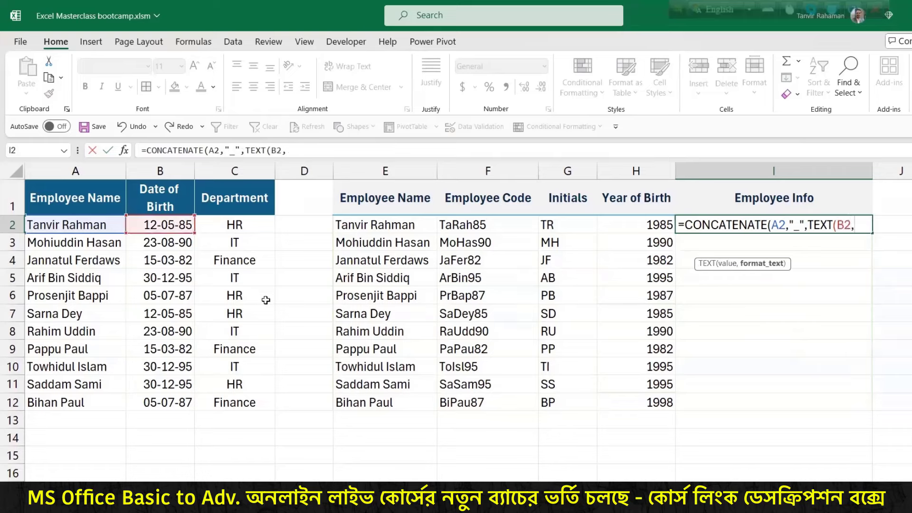
pyautogui.write('dd/mm')
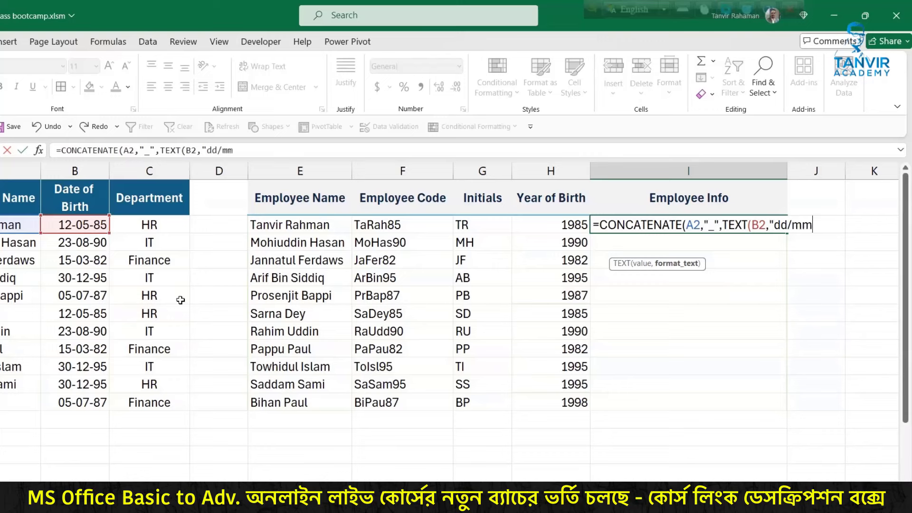
pyautogui.write('/yy",')
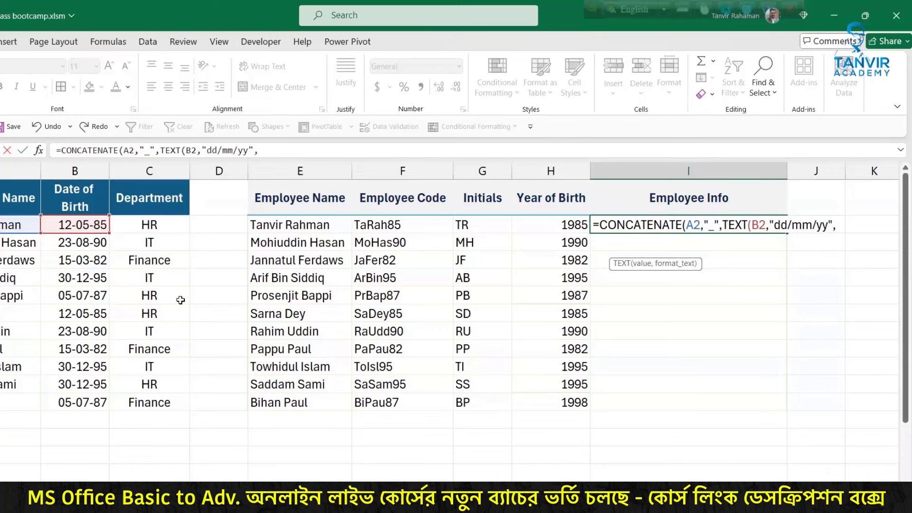
pyautogui.write('"_",')
pyautogui.click(165, 224)
# Step: Try committing the CONCATENATE formula and locate the first underscore separator
pyautogui.write(')')
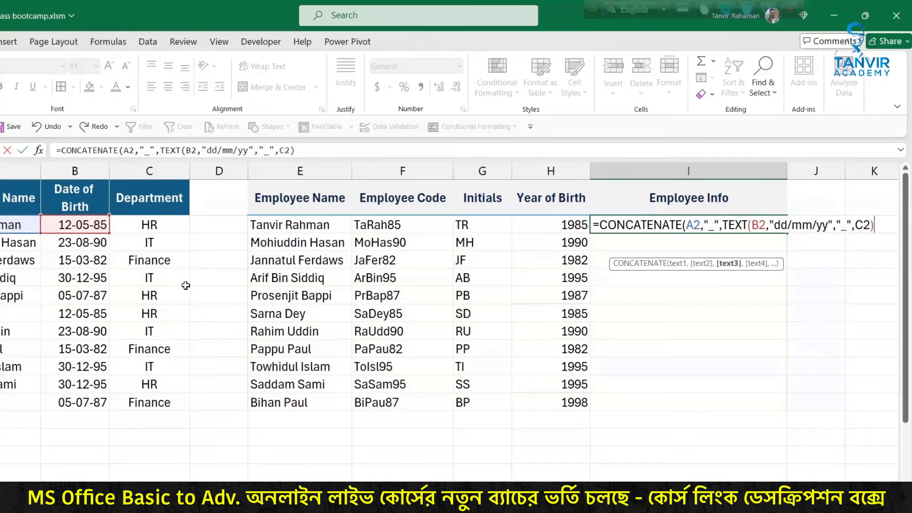
pyautogui.press('Return')
pyautogui.press('Return')
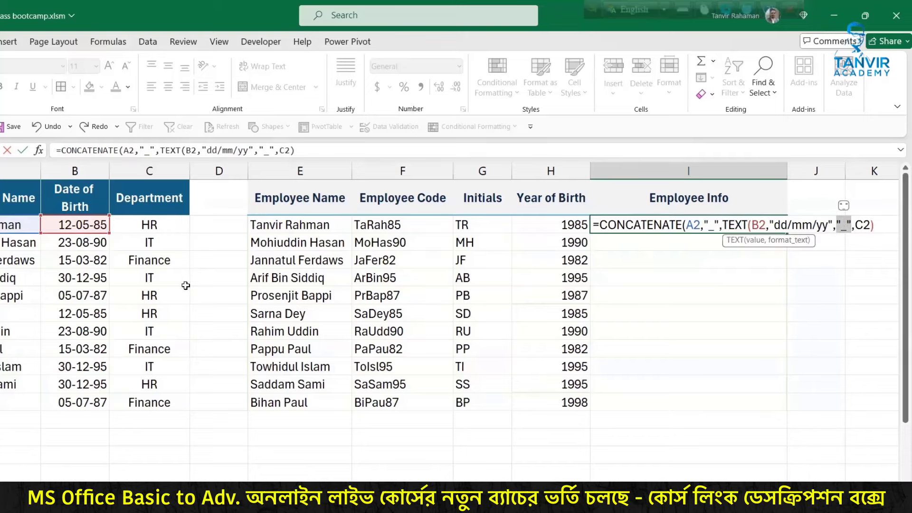
pyautogui.click(847, 225)
pyautogui.hotkey('ctrl', '2')
pyautogui.moveTo(25, 228)
pyautogui.mouseDown()
pyautogui.moveTo(32, 274)
pyautogui.moveTo(60, 235)
pyautogui.moveTo(27, 220)
pyautogui.mouseUp()
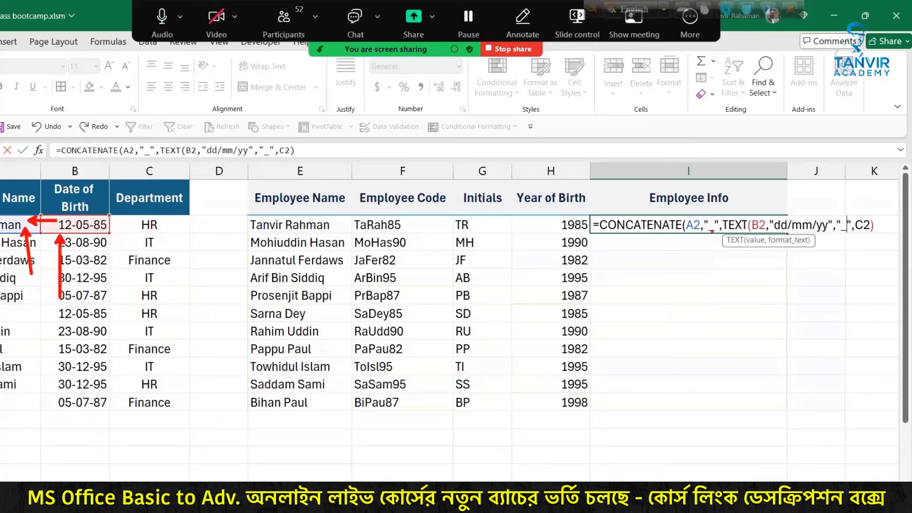
pyautogui.moveTo(712, 232); pyautogui.dragTo(715, 287)
pyautogui.moveTo(715, 287); pyautogui.dragTo(712, 288)
pyautogui.press('Escape')
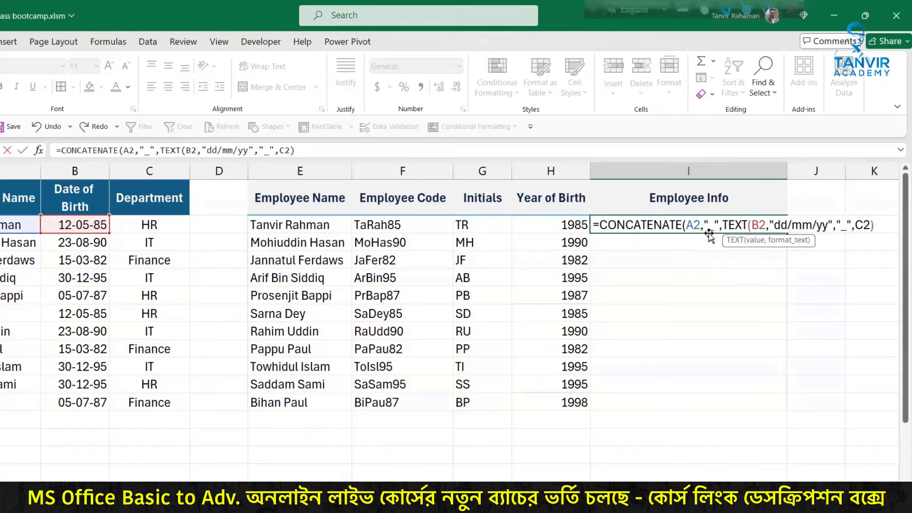
# Step: Close TEXT after "dd/mm/yy" and select the underscore separators for replacement with spaces
pyautogui.moveTo(713, 228); pyautogui.dragTo(710, 228)
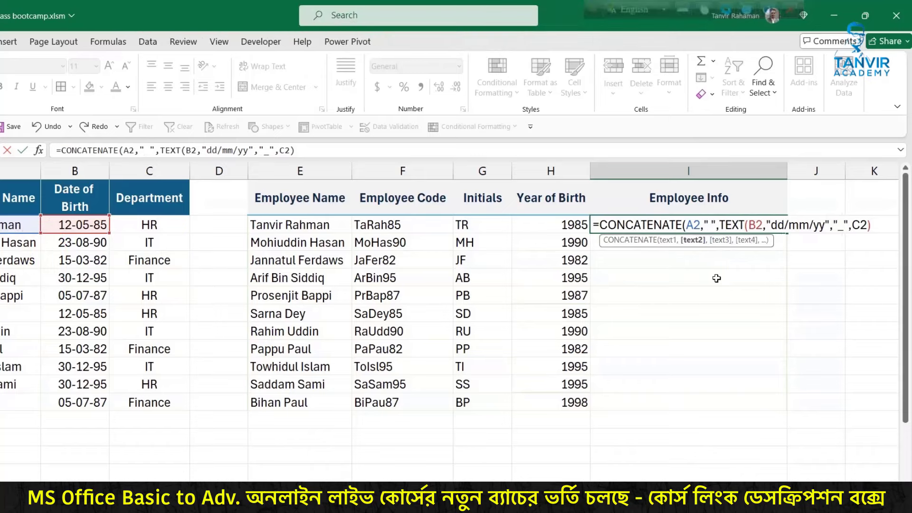
pyautogui.click(830, 224)
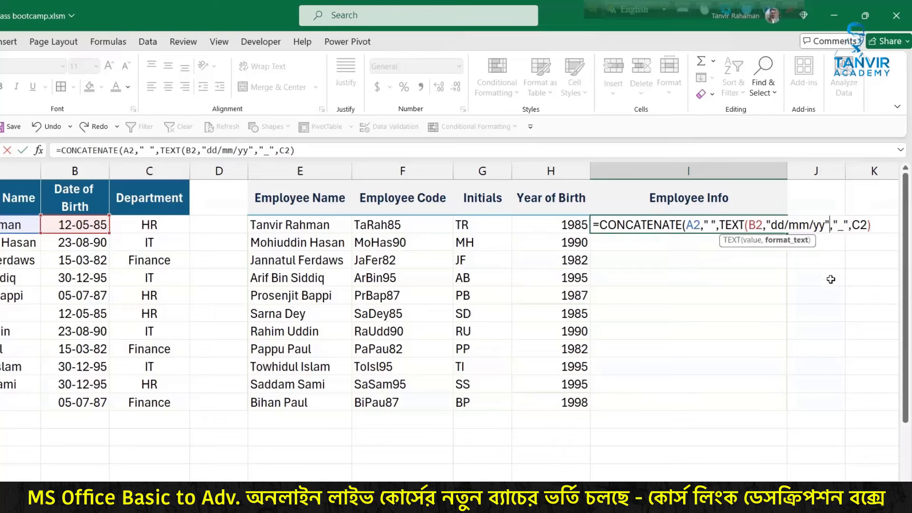
pyautogui.write(')')
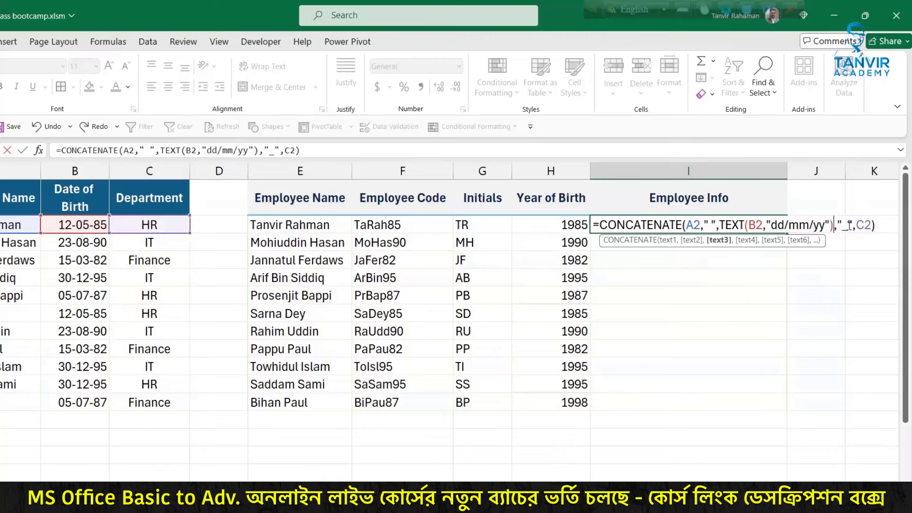
pyautogui.doubleClick(848, 225)
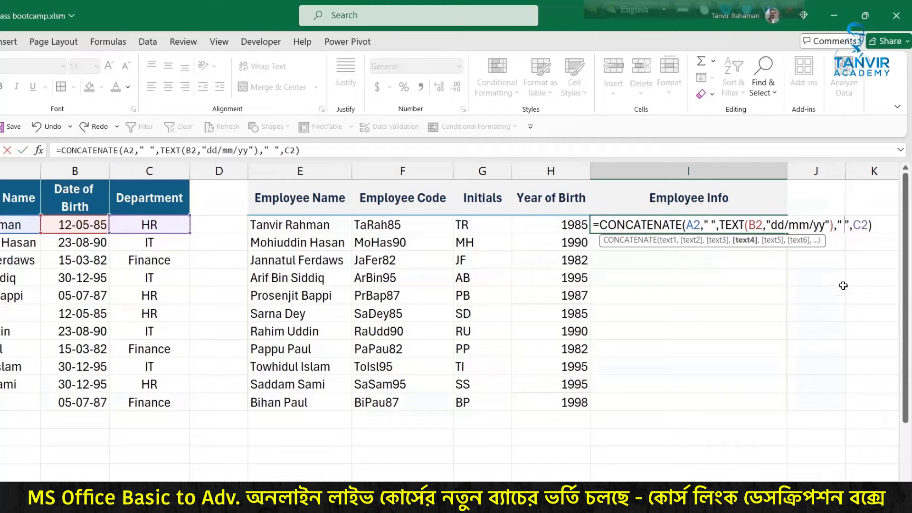
# Step: Commit the space-separated formula in I2 and fill it down to row 12
pyautogui.press('Return')
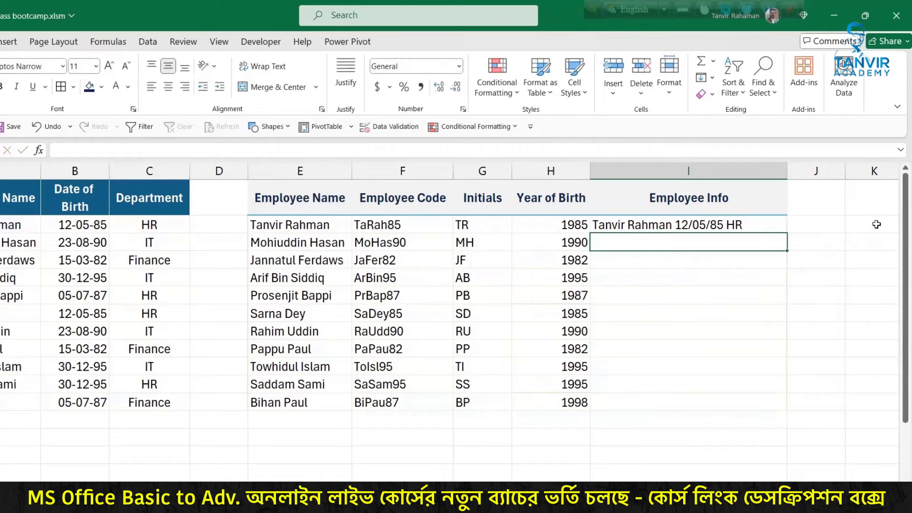
pyautogui.click(728, 227)
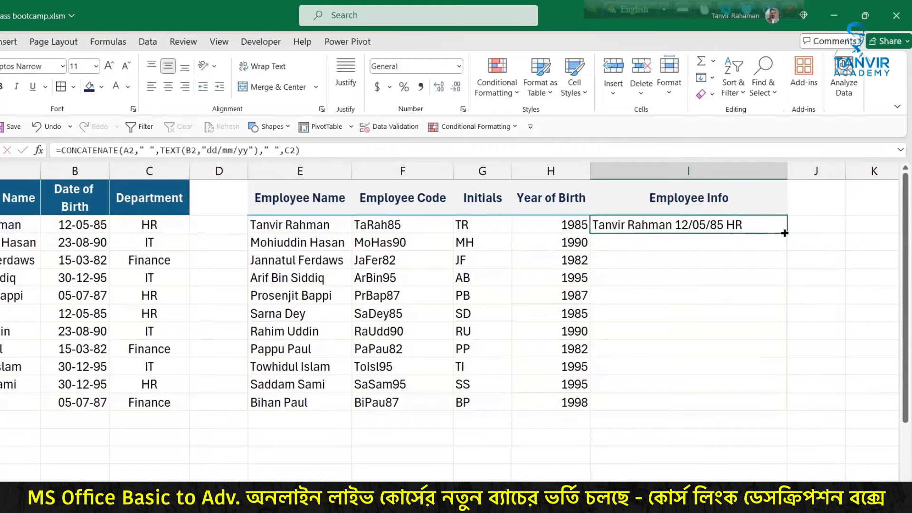
pyautogui.doubleClick(785, 233)
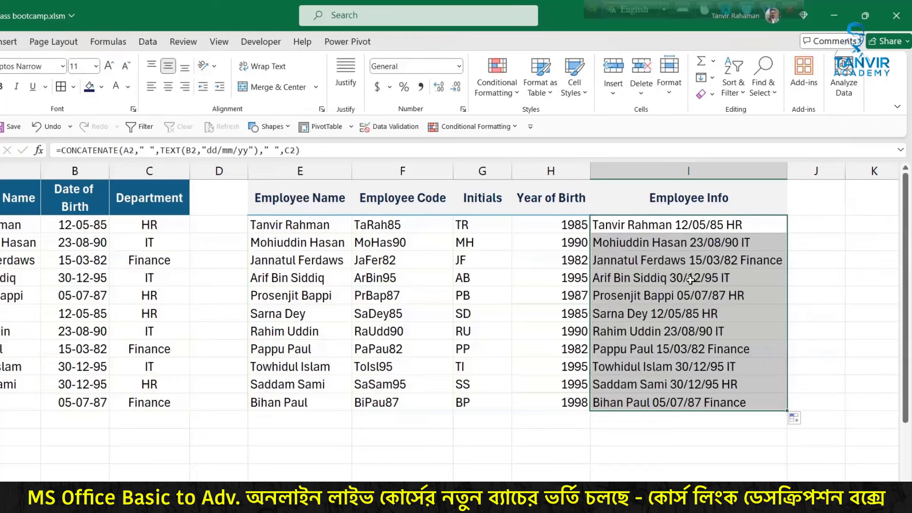
pyautogui.moveTo(676, 304); pyautogui.dragTo(676, 230)
pyautogui.moveTo(671, 282); pyautogui.dragTo(651, 253)
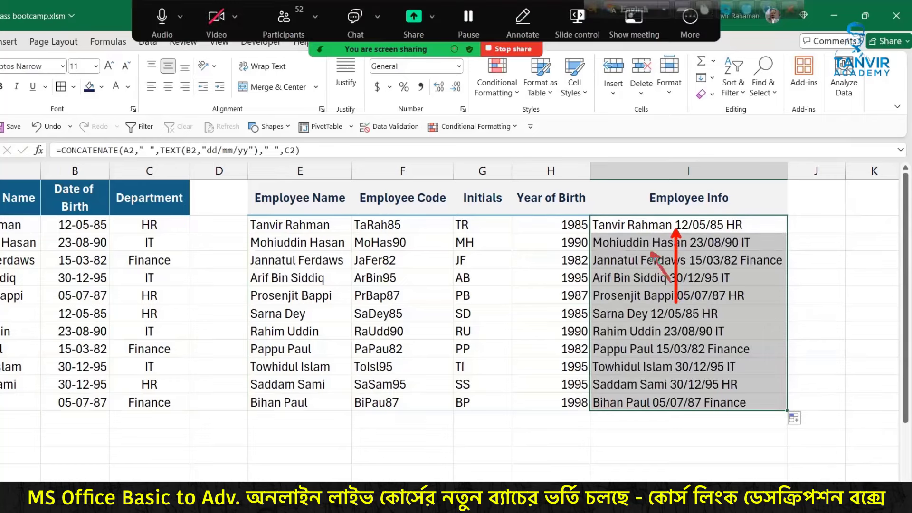
# Step: Change both separators in I2 to "#" and fill the formula down to I12
pyautogui.doubleClick(664, 228)
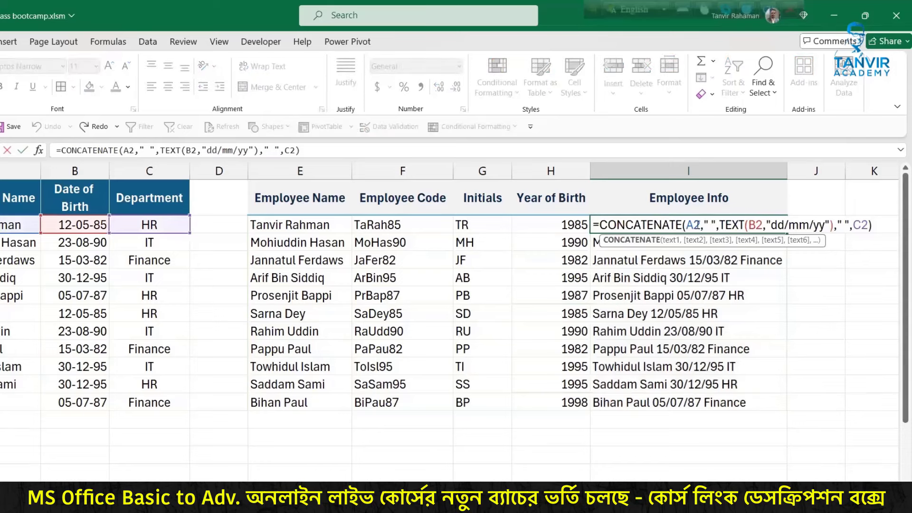
pyautogui.click(711, 224)
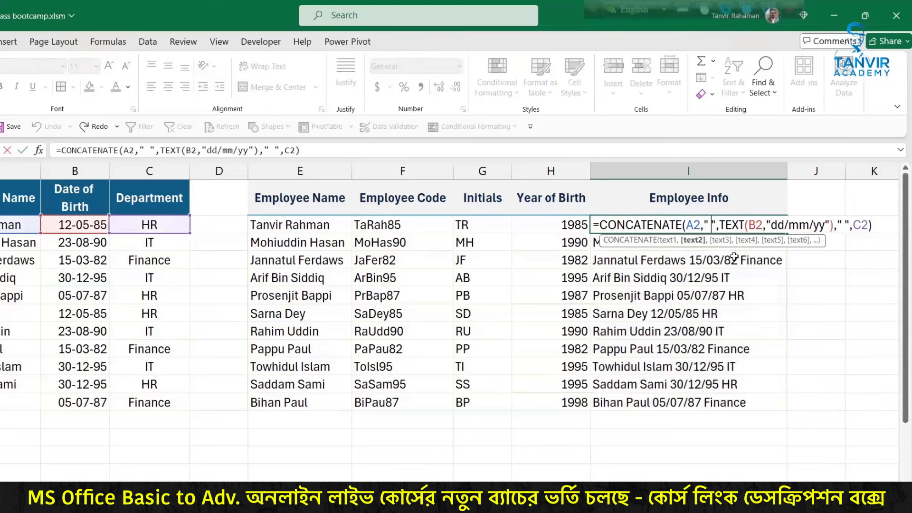
pyautogui.press('BackSpace')
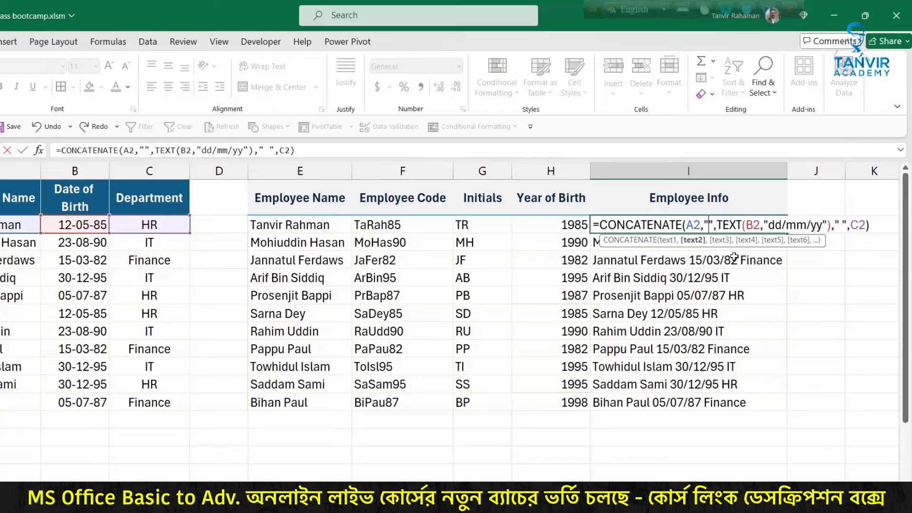
pyautogui.write('#')
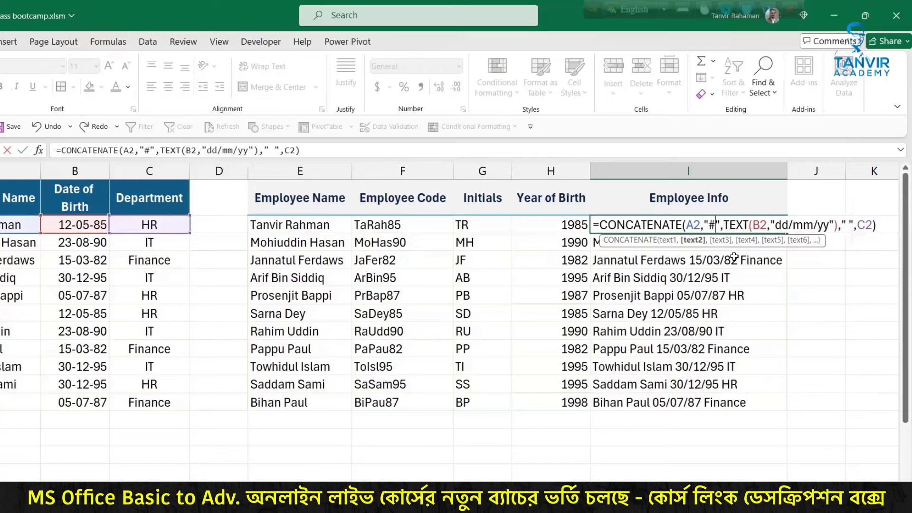
pyautogui.click(849, 224)
pyautogui.press('BackSpace')
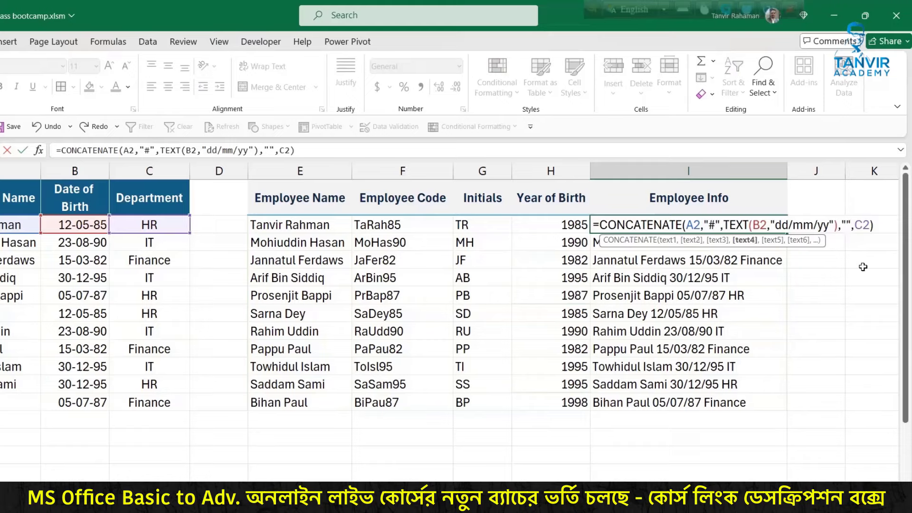
pyautogui.write('#12/05/85#HR')
pyautogui.press('Return')
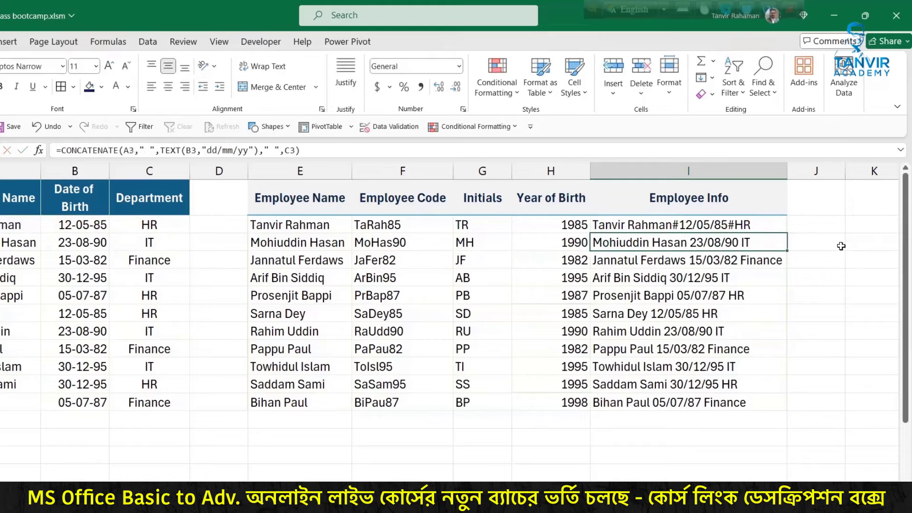
pyautogui.click(757, 224)
pyautogui.doubleClick(787, 232)
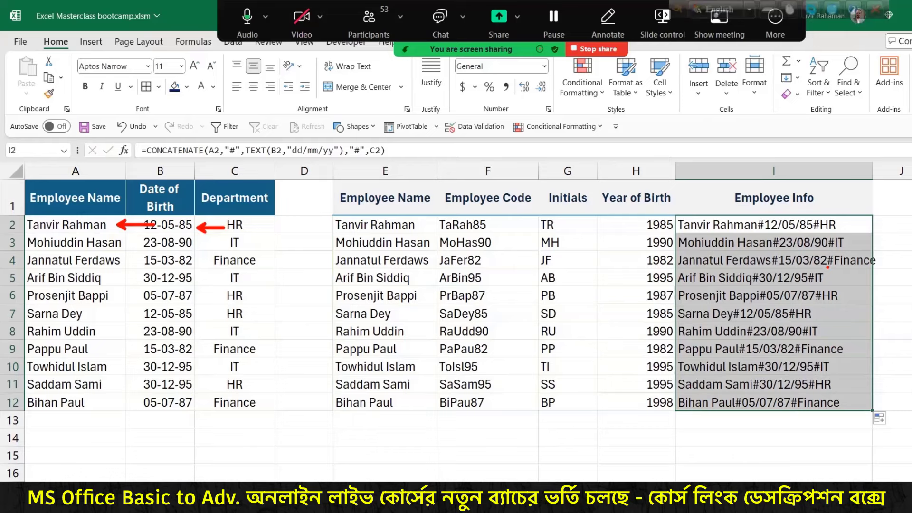
# Step: Cut the date format to "yy" in I2 and fill it down the column
pyautogui.press('Escape')
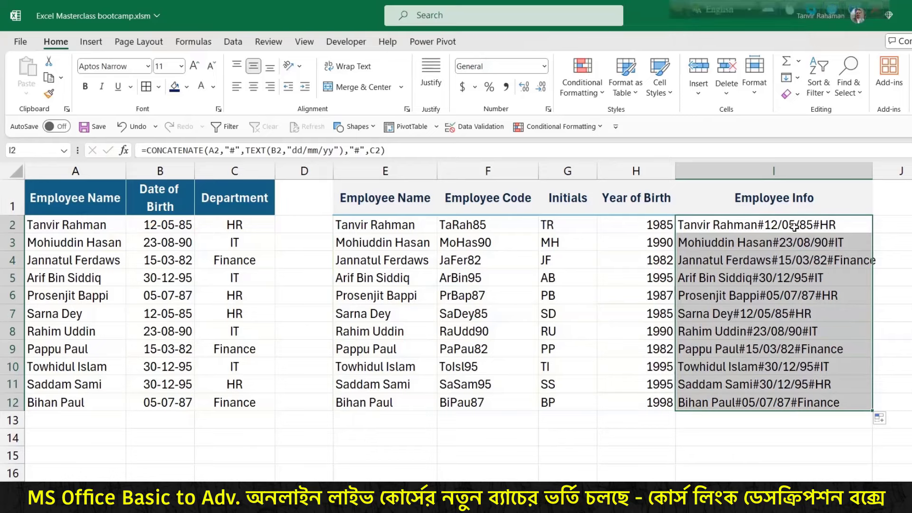
pyautogui.doubleClick(795, 228)
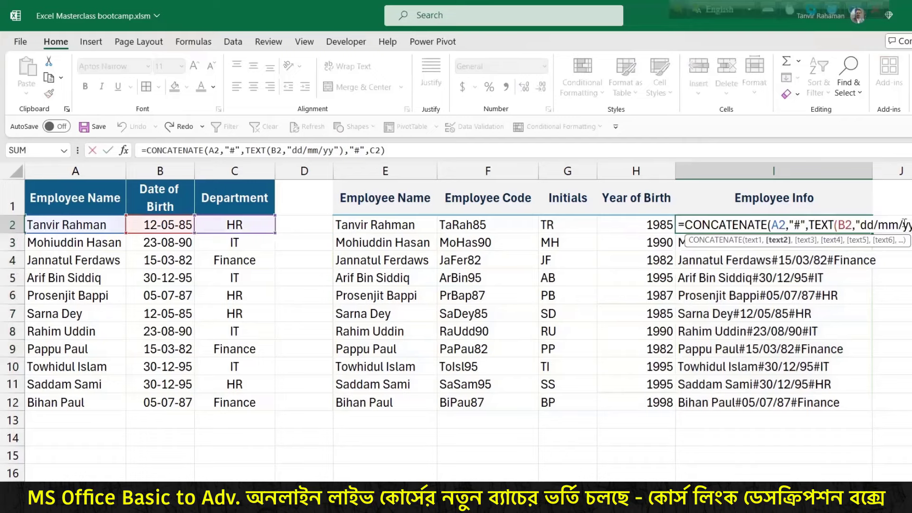
pyautogui.moveTo(902, 224); pyautogui.dragTo(861, 225)
pyautogui.press('BackSpace')
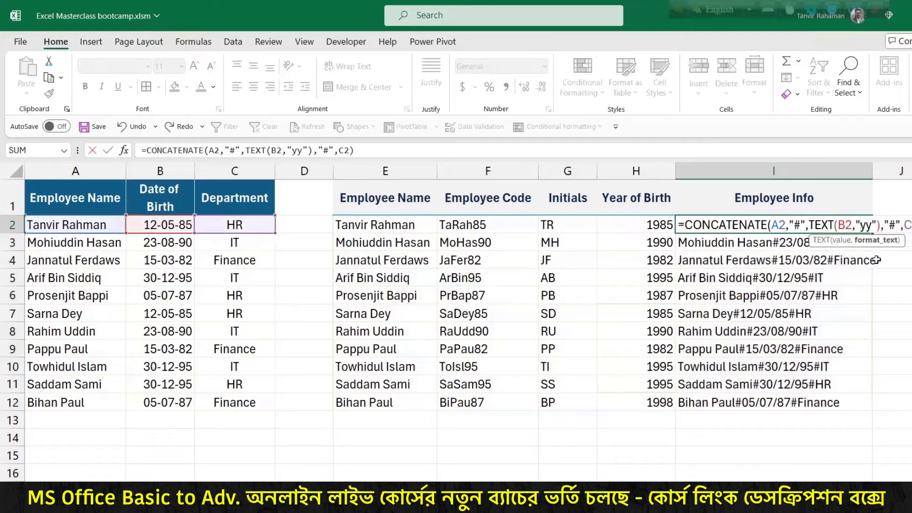
pyautogui.press('Return')
pyautogui.click(835, 227)
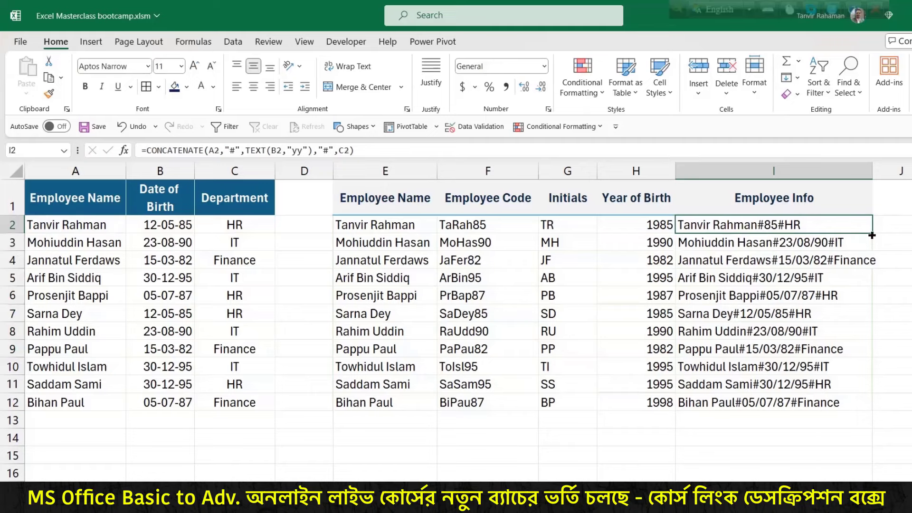
pyautogui.doubleClick(872, 233)
# Step: Change the date format to "yyyy" and fill the formula down to I12
pyautogui.doubleClick(861, 224)
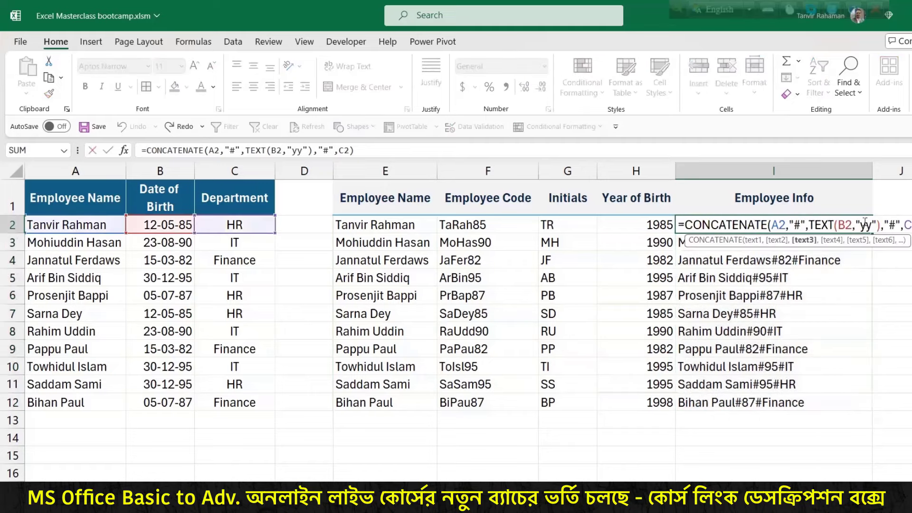
pyautogui.write('yy')
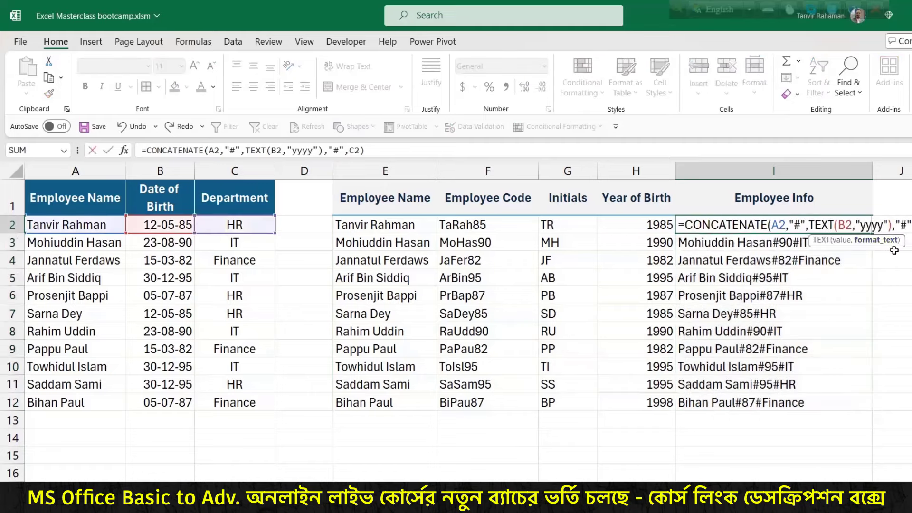
pyautogui.press('Return')
pyautogui.click(862, 223)
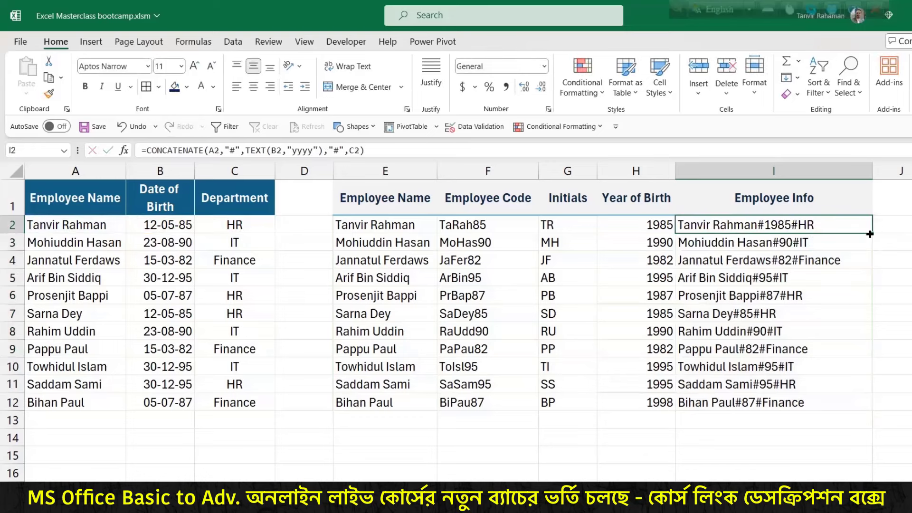
pyautogui.doubleClick(870, 233)
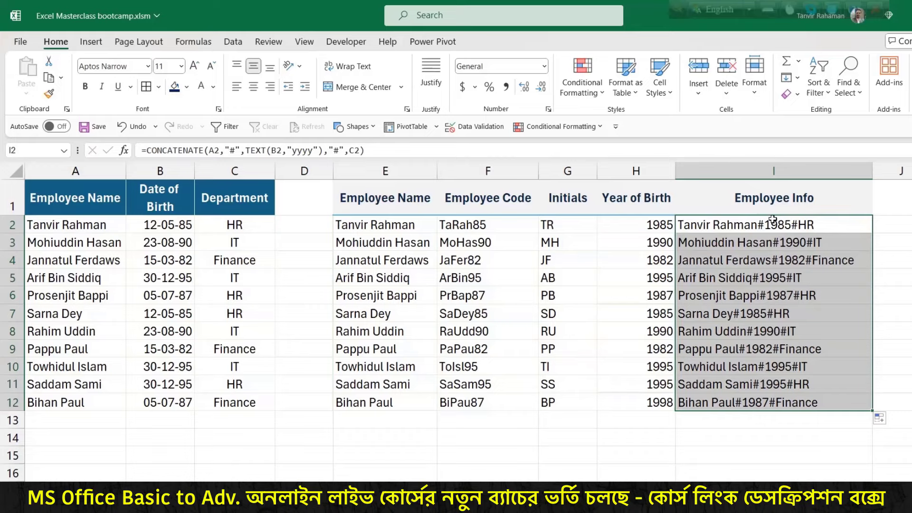
# Step: Enter =TEXTJOIN("#",TRUE,A2:C2) in I2
pyautogui.moveTo(773, 220); pyautogui.dragTo(767, 397)
pyautogui.write('=')
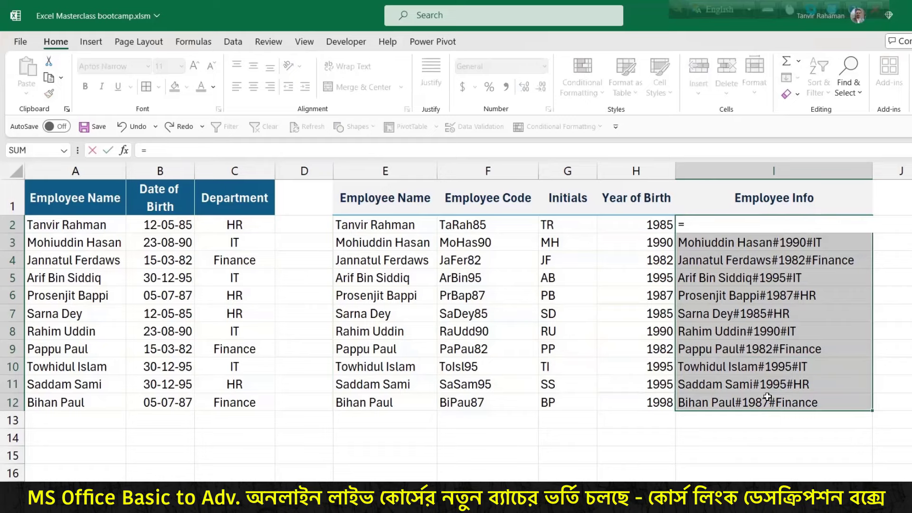
pyautogui.write('text')
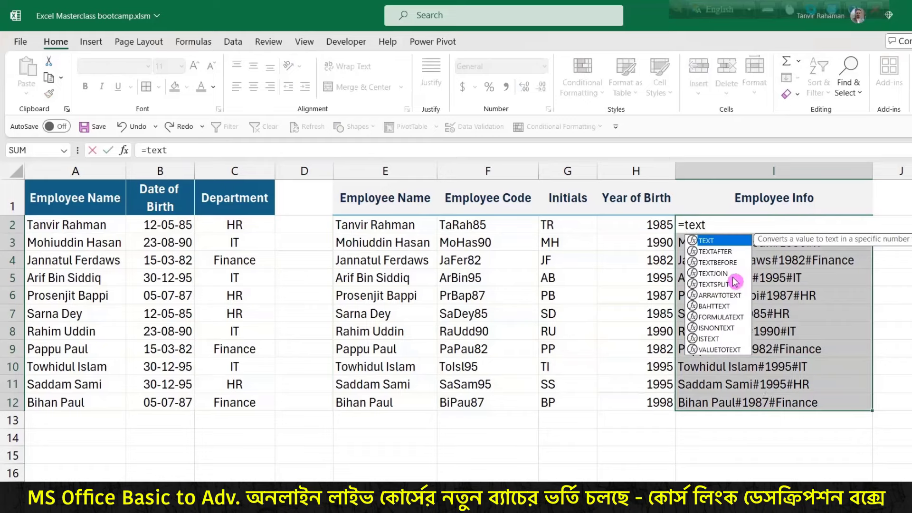
pyautogui.doubleClick(732, 274)
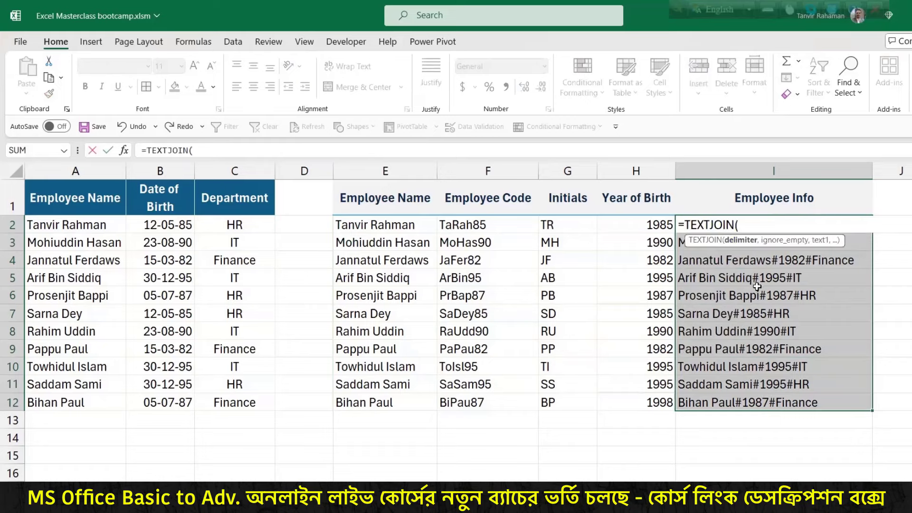
pyautogui.write('"#",')
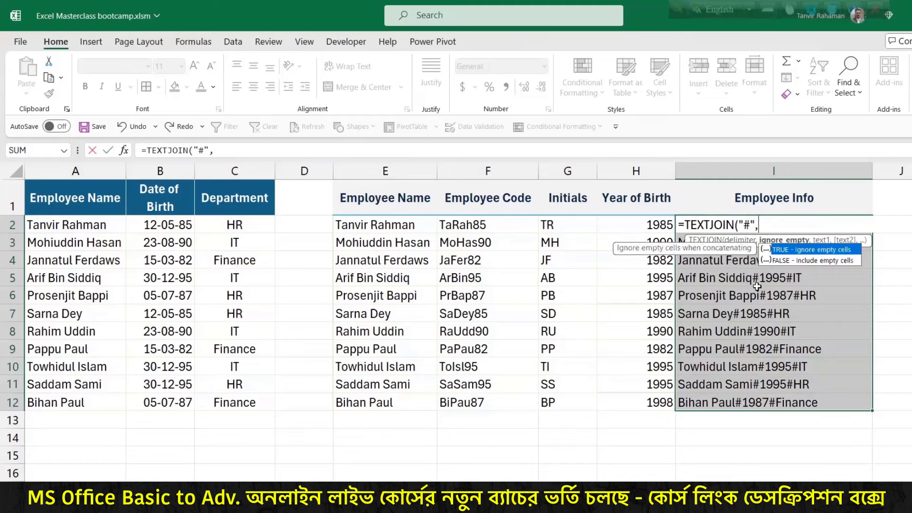
pyautogui.doubleClick(839, 249)
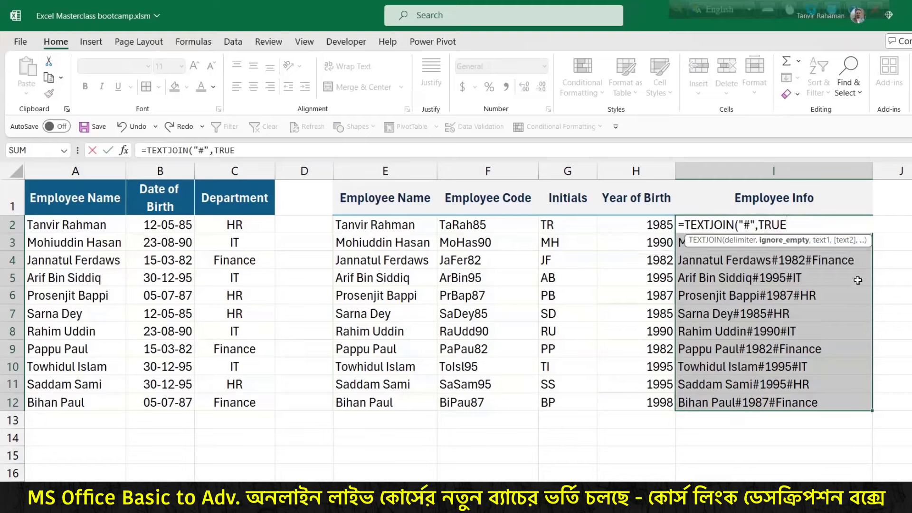
pyautogui.write(',')
pyautogui.moveTo(97, 228); pyautogui.dragTo(205, 221)
pyautogui.write(')')
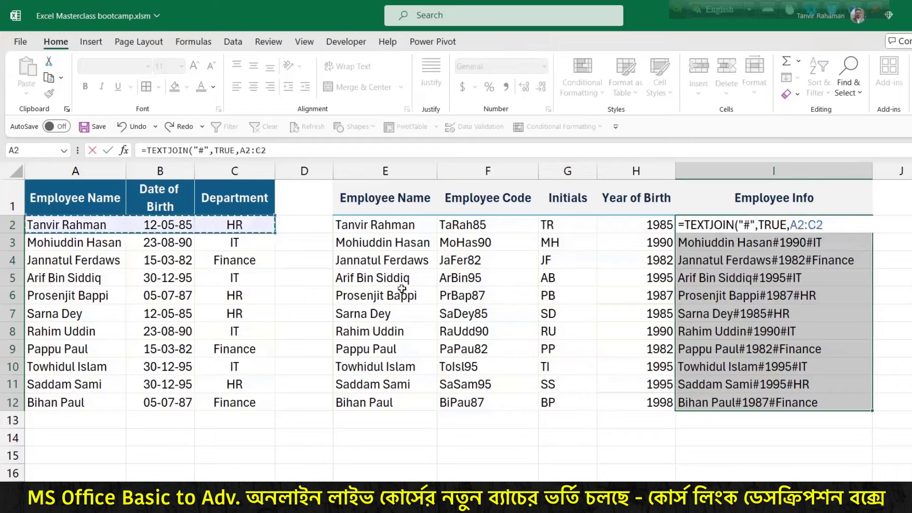
pyautogui.press('Return')
# Step: Fill the TEXTJOIN formula from I2 down to I12 and check I2's formula, leaving it unchanged
pyautogui.click(865, 227)
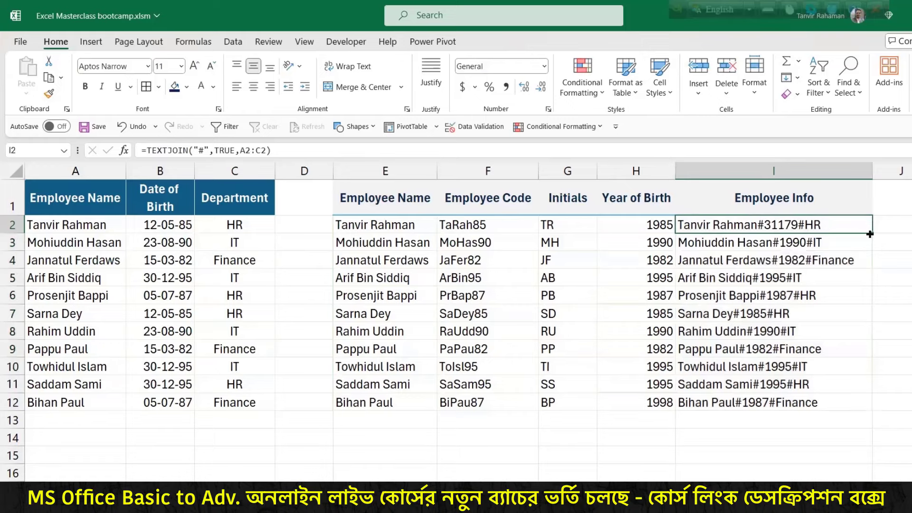
pyautogui.doubleClick(866, 228)
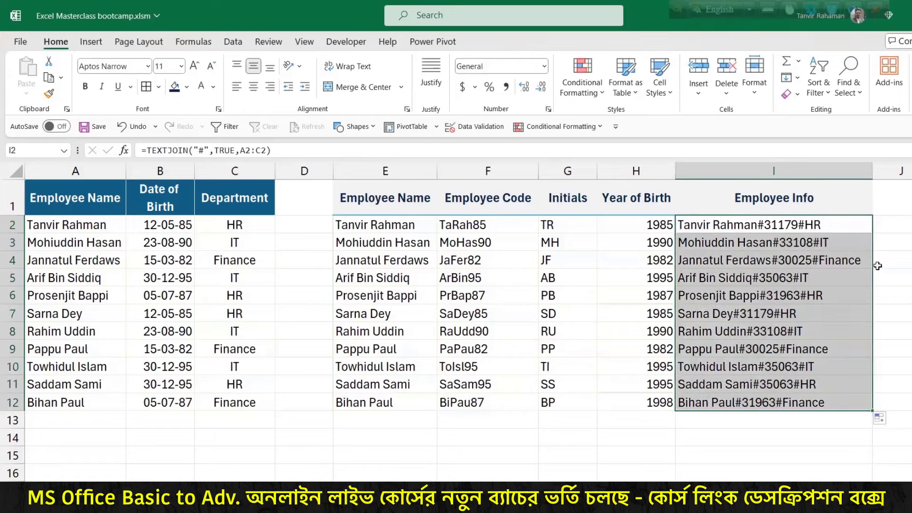
pyautogui.doubleClick(804, 227)
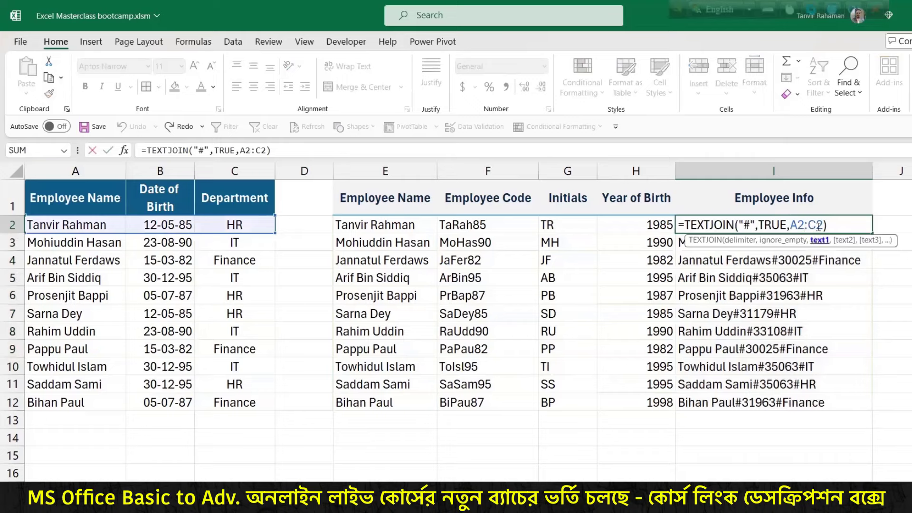
pyautogui.press('Return')
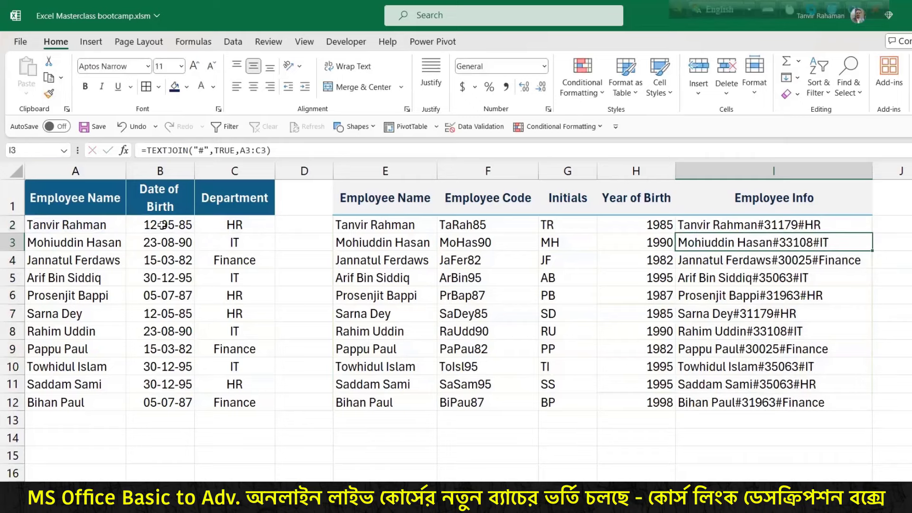
pyautogui.hotkey('ctrl', '2')
pyautogui.moveTo(164, 229); pyautogui.dragTo(164, 371)
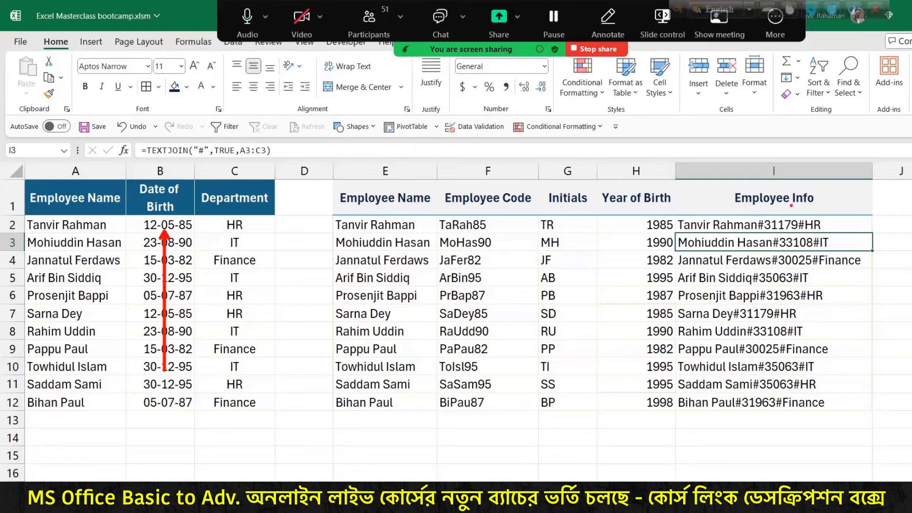
pyautogui.moveTo(792, 206); pyautogui.dragTo(814, 175)
pyautogui.moveTo(803, 217); pyautogui.dragTo(799, 221)
# Step: Leave the Employee Info results in place and switch to the next, blank worksheet
pyautogui.press('Escape')
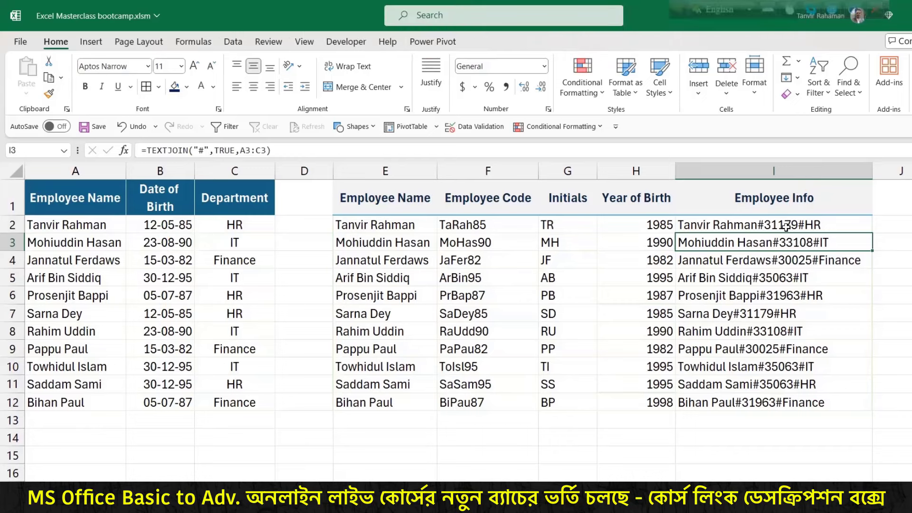
pyautogui.click(787, 228)
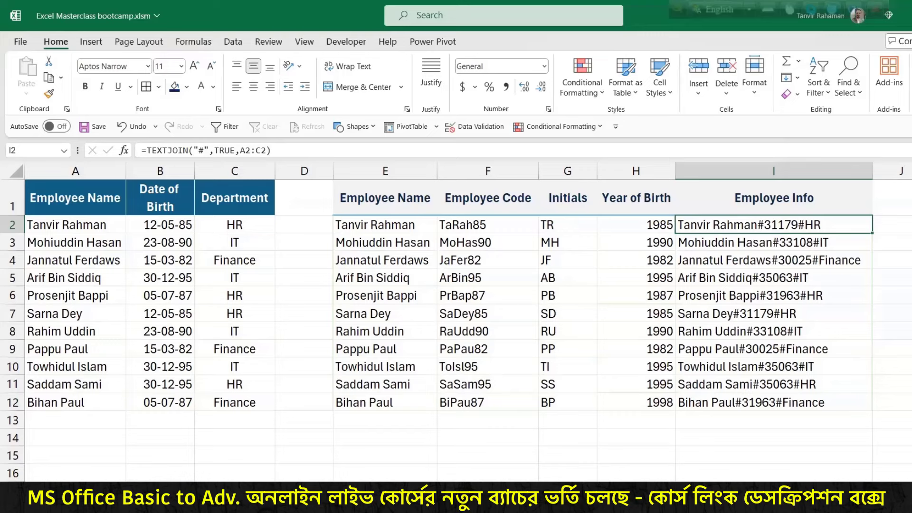
pyautogui.hotkey('ctrl', 'pagedown')
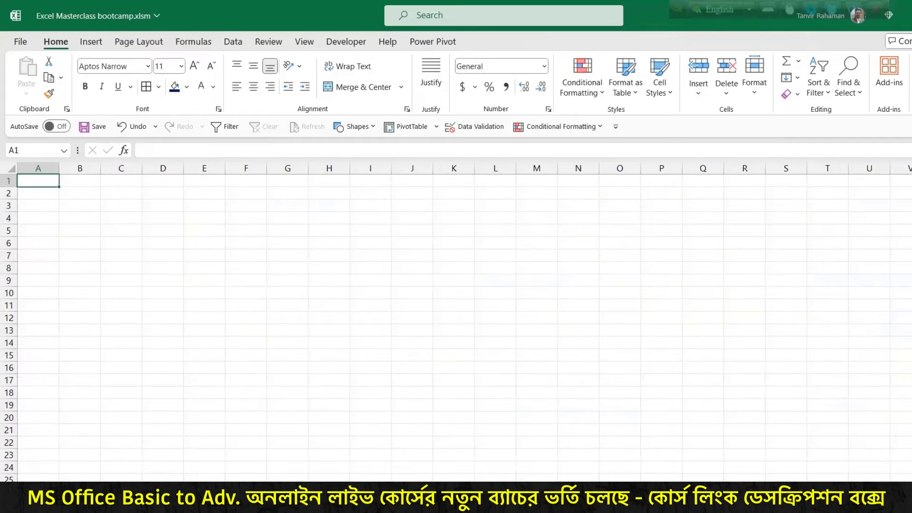
# Step: Enter two eleven-digit phone numbers in C3 and C4
pyautogui.keyDown('ctrl'); pyautogui.scroll(2, 130, 218); pyautogui.keyUp('ctrl')
pyautogui.click(132, 218)
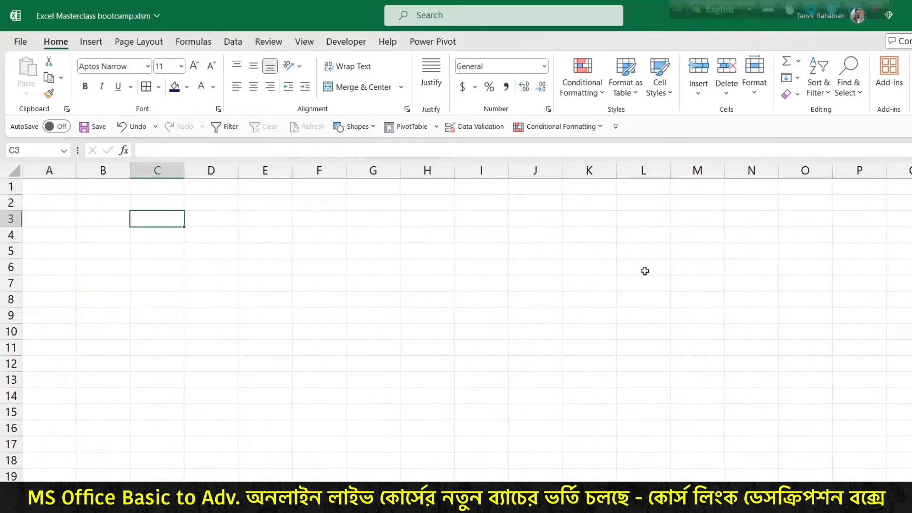
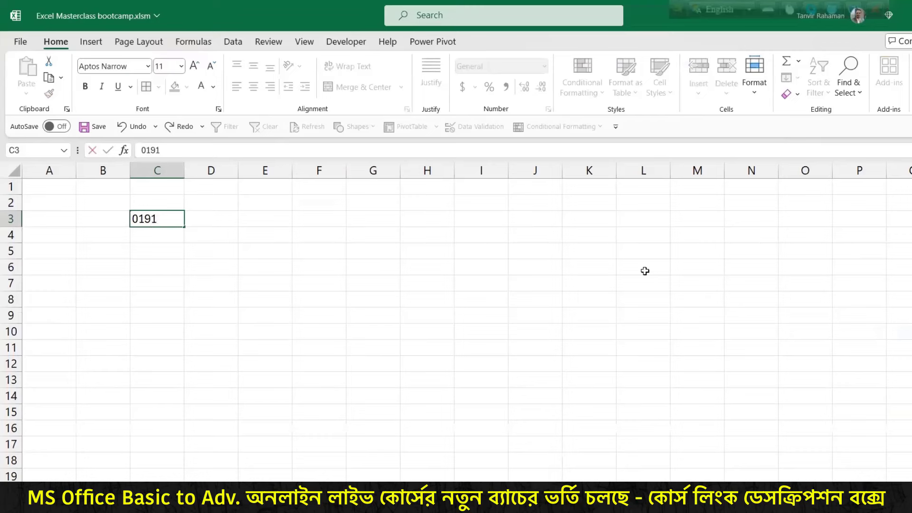
pyautogui.press('Return')
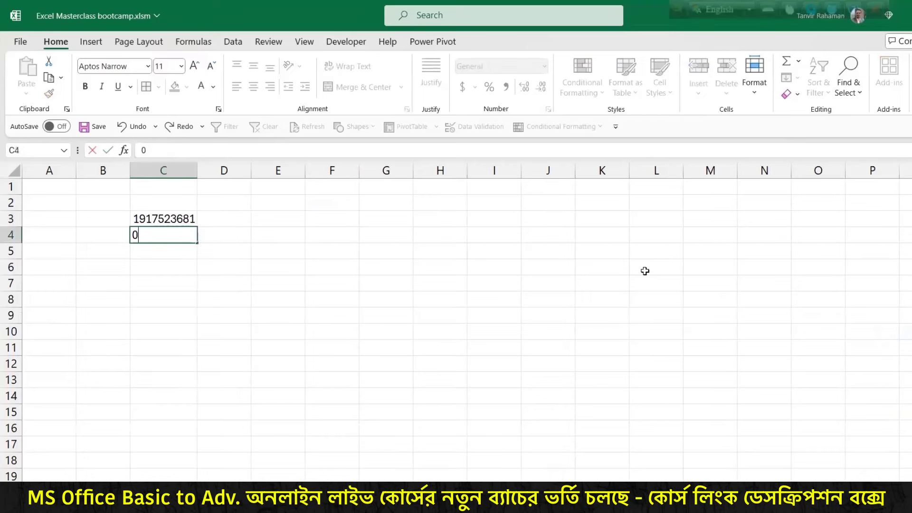
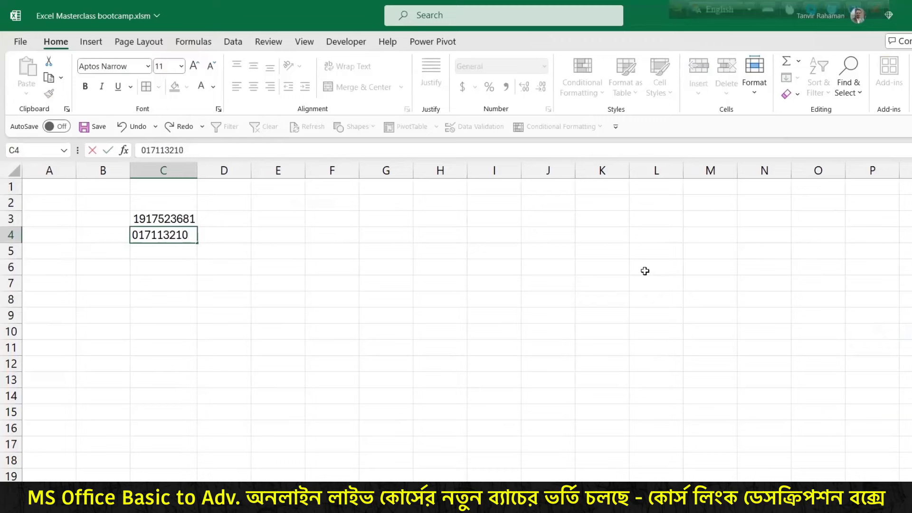
pyautogui.click(278, 315)
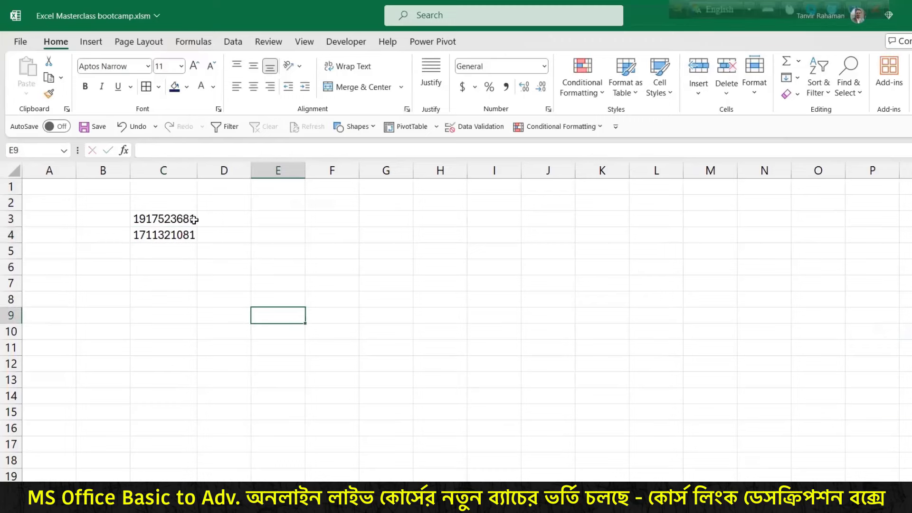
# Step: Autofill the phone numbers down column C, keeping only C3:C7 and deleting the rest
pyautogui.moveTo(190, 218); pyautogui.dragTo(199, 430)
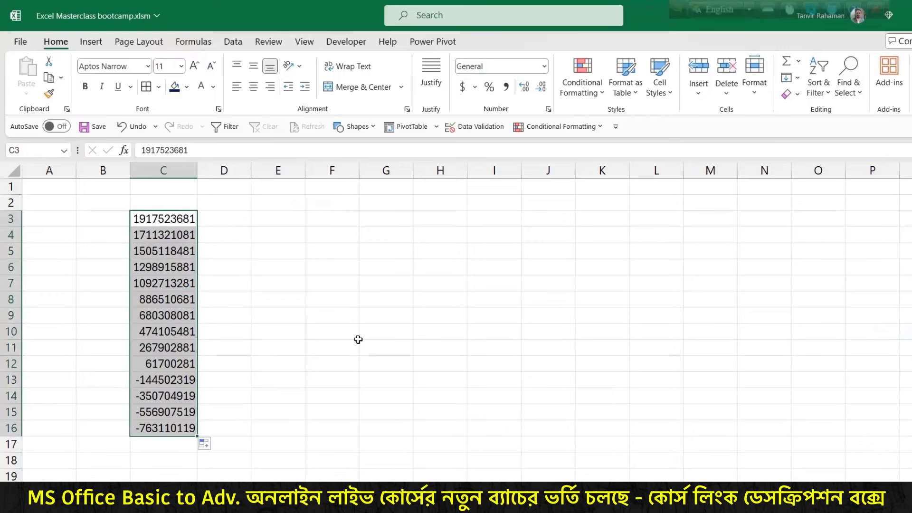
pyautogui.moveTo(140, 299); pyautogui.dragTo(166, 432)
pyautogui.press('Delete')
pyautogui.click(256, 287)
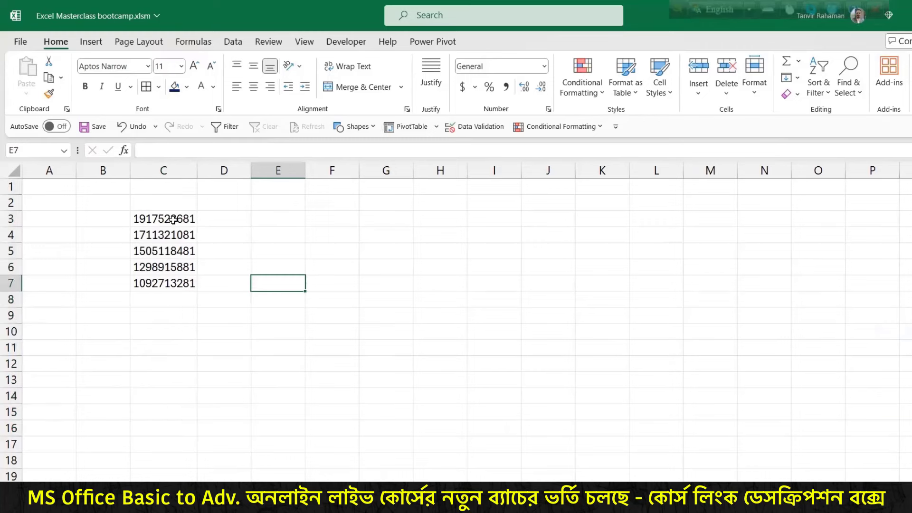
pyautogui.moveTo(173, 219); pyautogui.dragTo(173, 284)
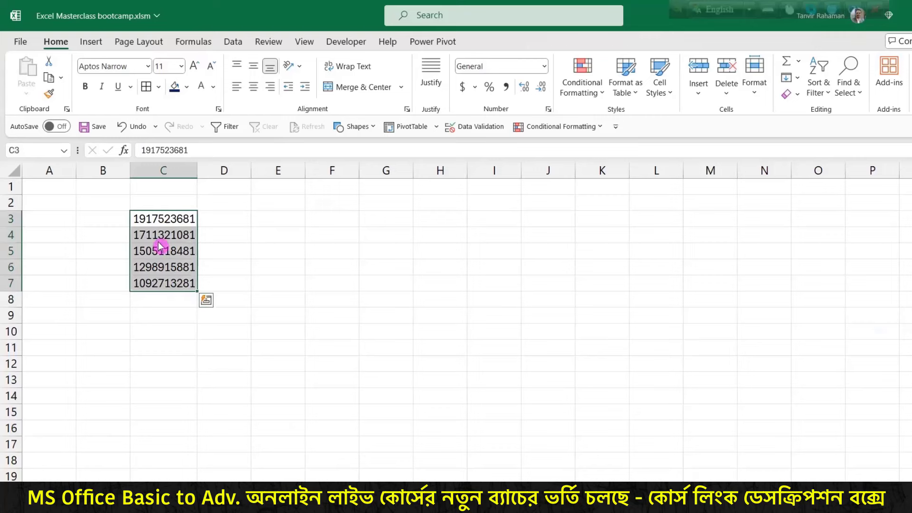
pyautogui.moveTo(155, 221); pyautogui.dragTo(158, 290)
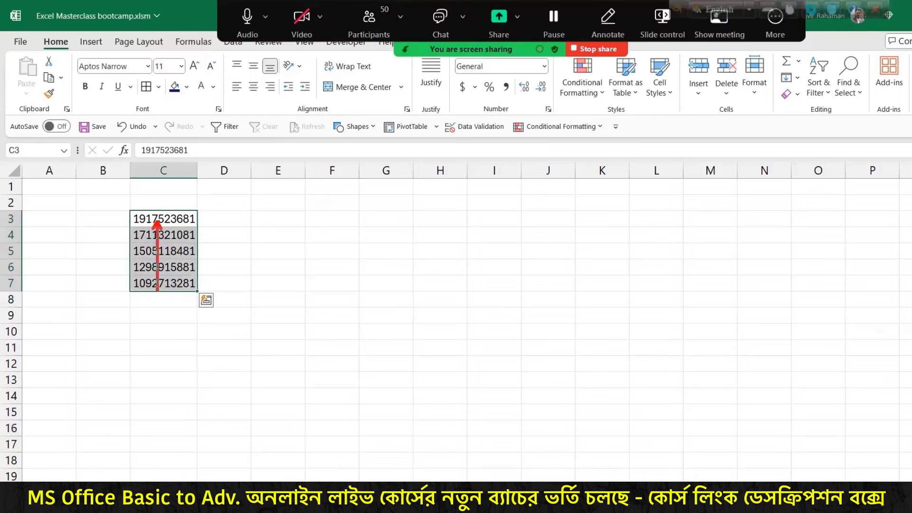
# Step: Enter =TEXT(C3,"####-######") in D3 to hyphenate the first phone number
pyautogui.click(215, 220)
pyautogui.write('=text')
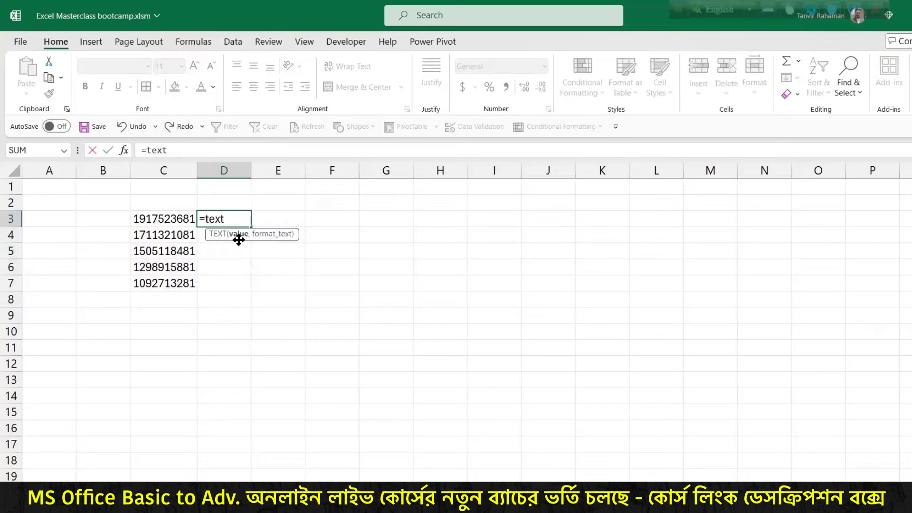
pyautogui.press('Tab')
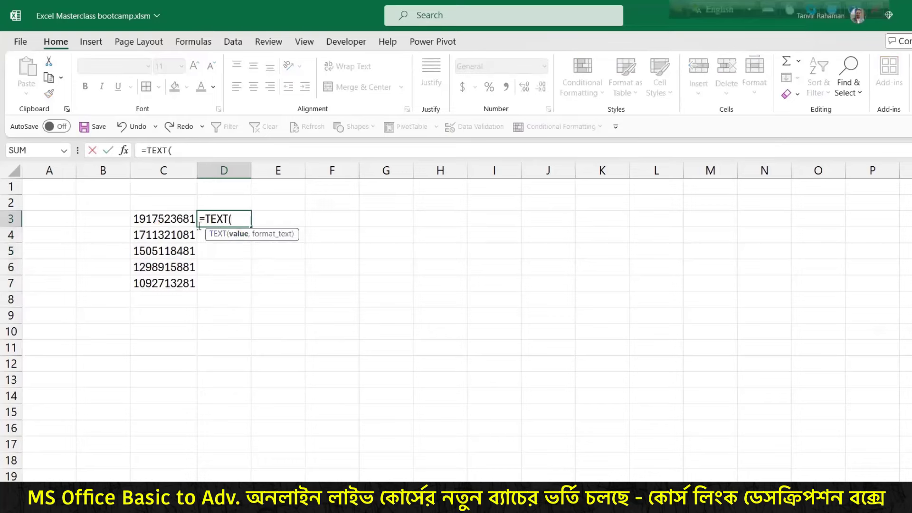
pyautogui.click(180, 221)
pyautogui.write(',')
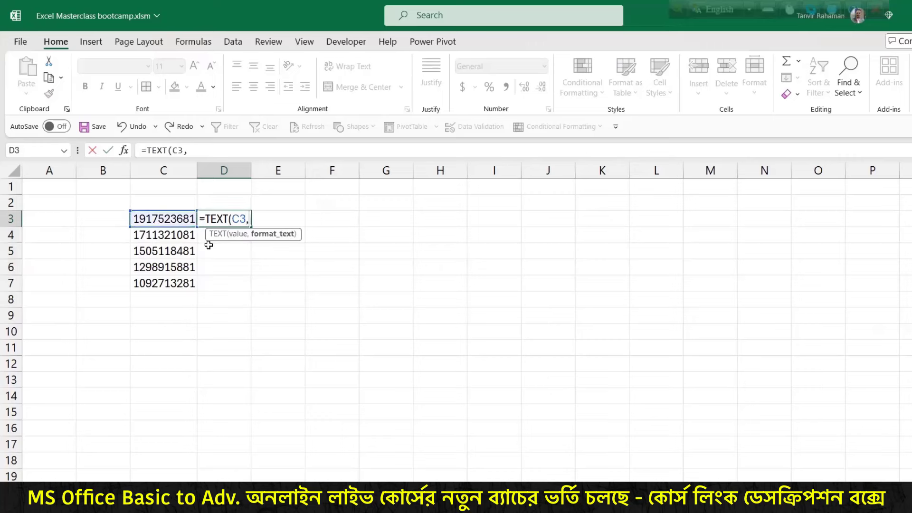
pyautogui.write('"####')
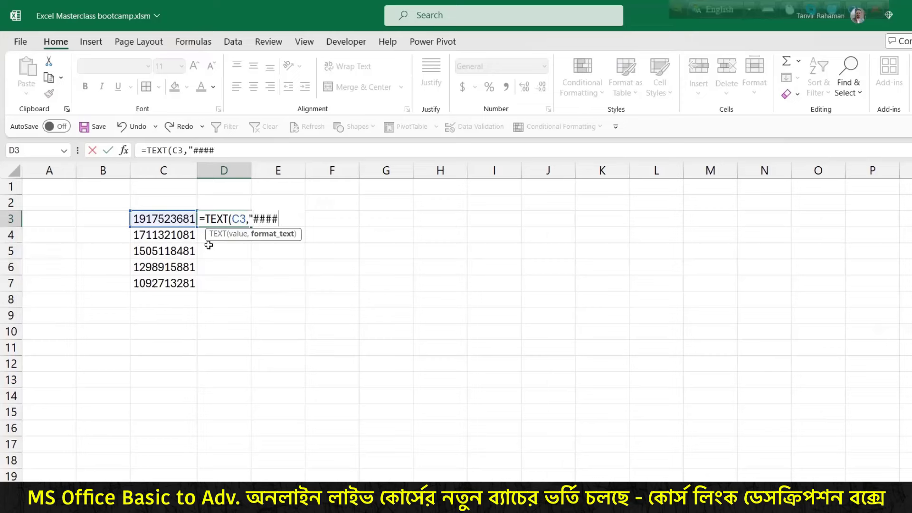
pyautogui.write('-######')
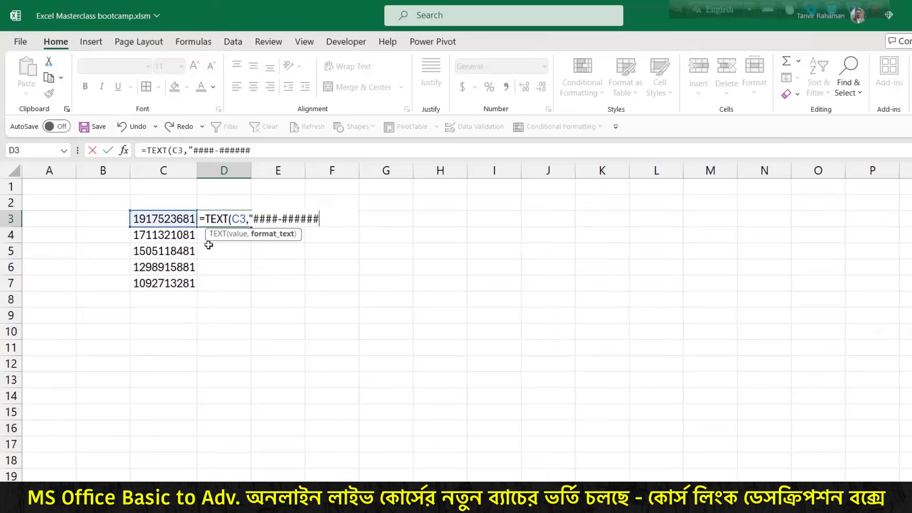
pyautogui.write('")')
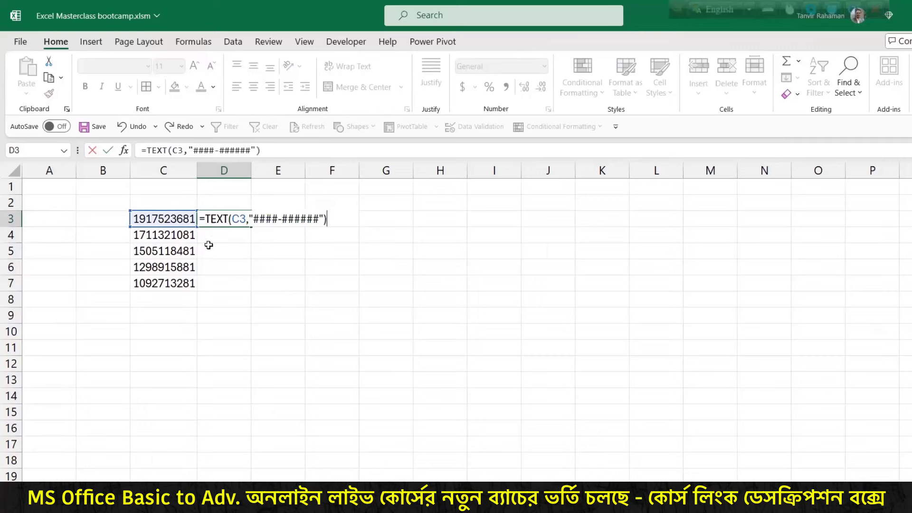
pyautogui.press('Return')
# Step: Copy the TEXT formula down to D7 and widen column D so results show fully
pyautogui.click(237, 225)
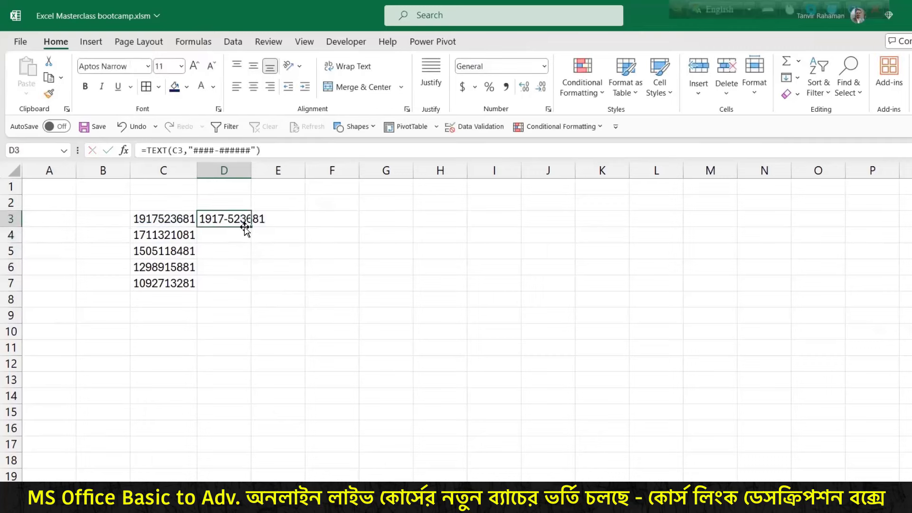
pyautogui.doubleClick(251, 227)
pyautogui.moveTo(253, 170); pyautogui.dragTo(320, 174)
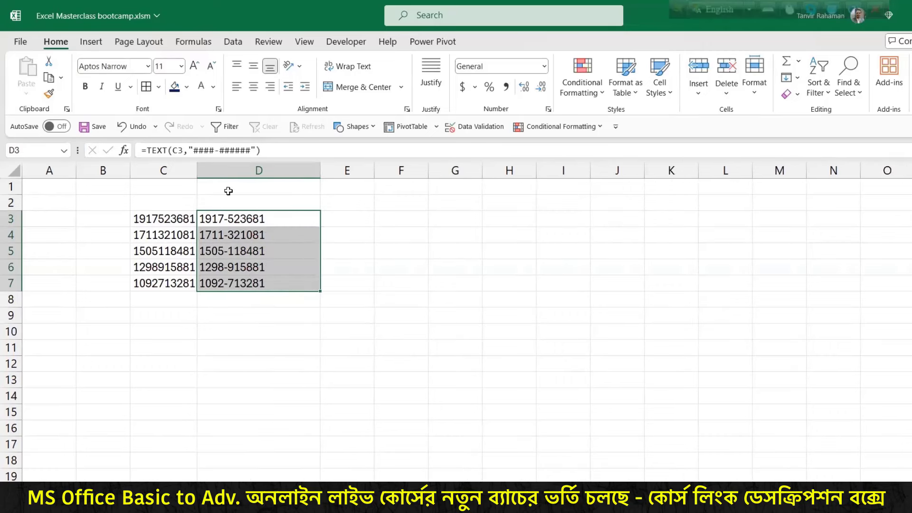
pyautogui.hotkey('ctrl', '2')
pyautogui.moveTo(216, 156); pyautogui.dragTo(230, 207)
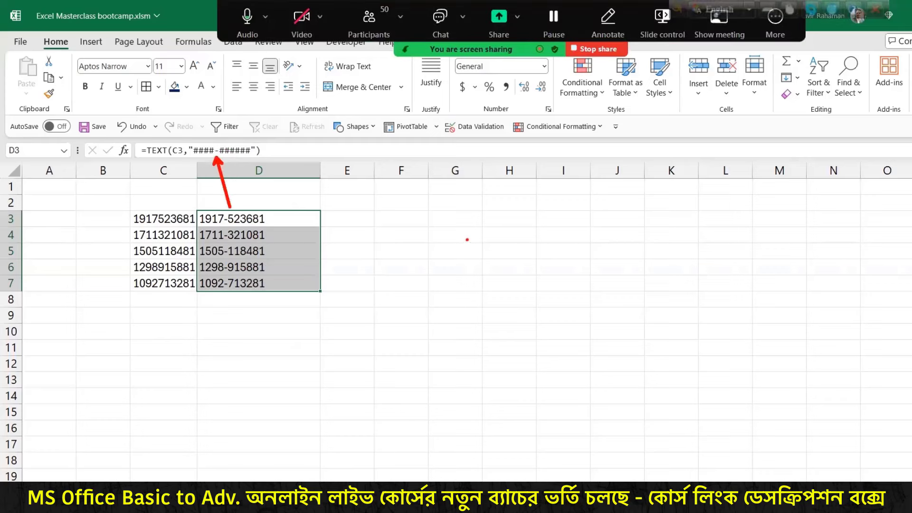
pyautogui.press('Escape')
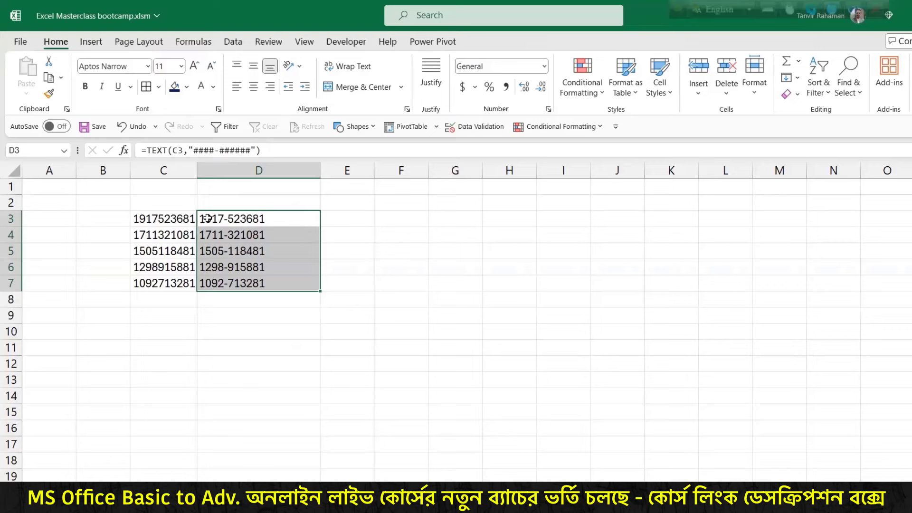
pyautogui.doubleClick(208, 218)
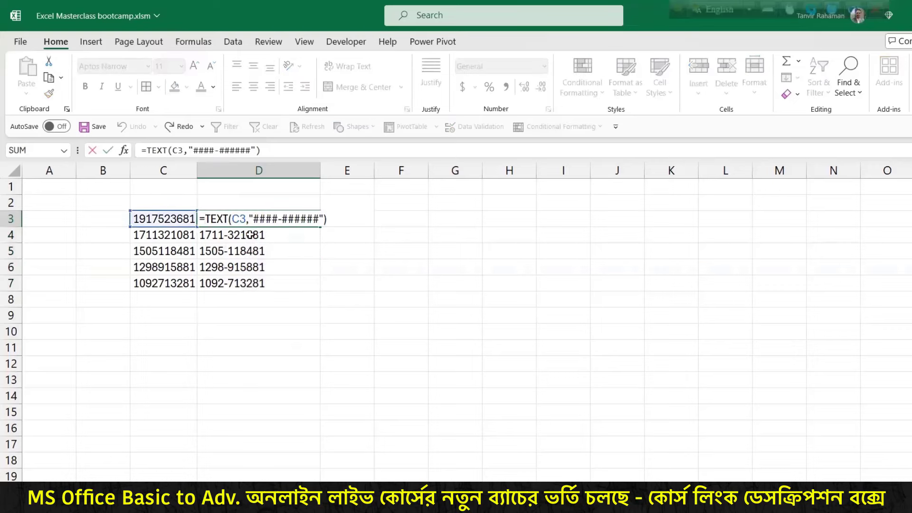
pyautogui.press('Return')
# Step: Give C3:C7 the custom number format "0"# so the phone numbers show a leading zero
pyautogui.moveTo(160, 218); pyautogui.dragTo(162, 284)
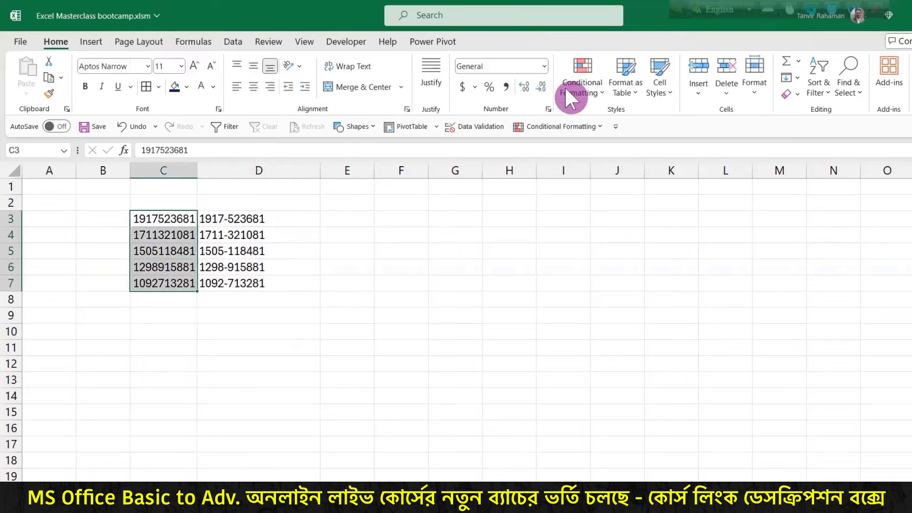
pyautogui.click(543, 66)
pyautogui.scroll(-1, 551, 365)
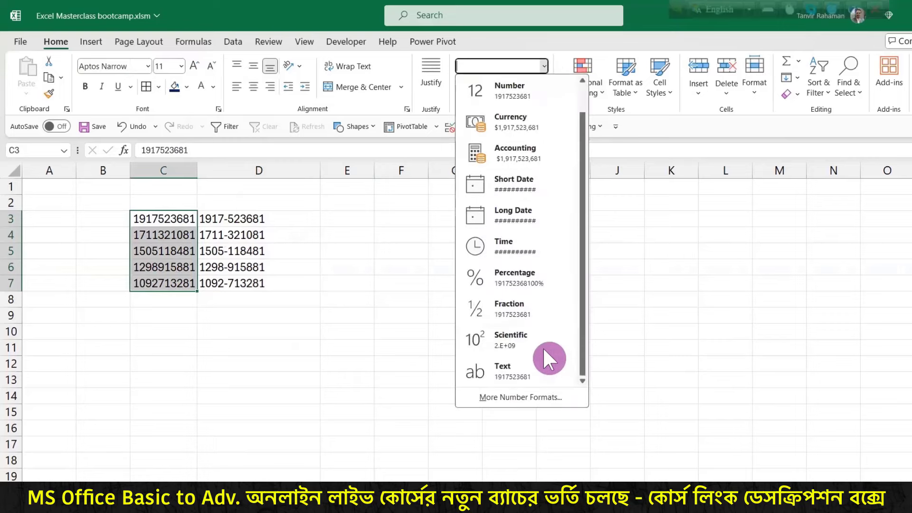
pyautogui.click(530, 398)
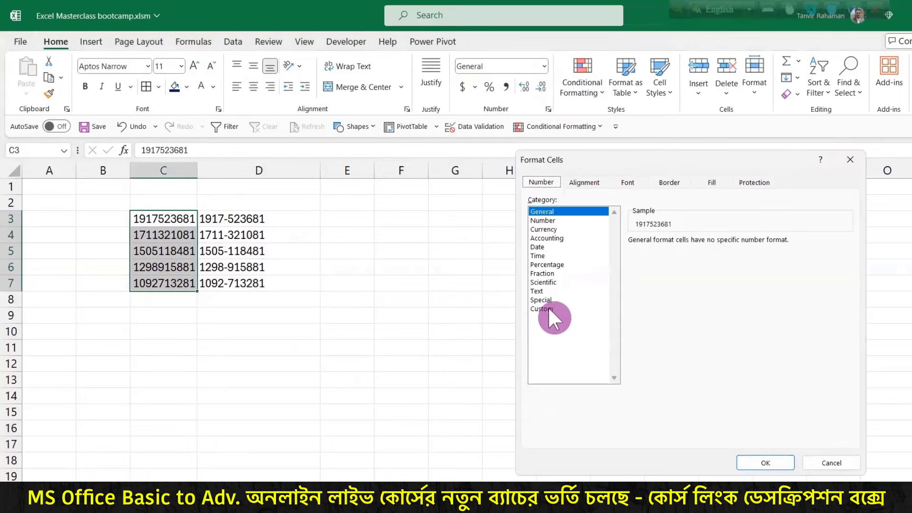
pyautogui.click(546, 308)
pyautogui.moveTo(655, 252); pyautogui.dragTo(626, 252)
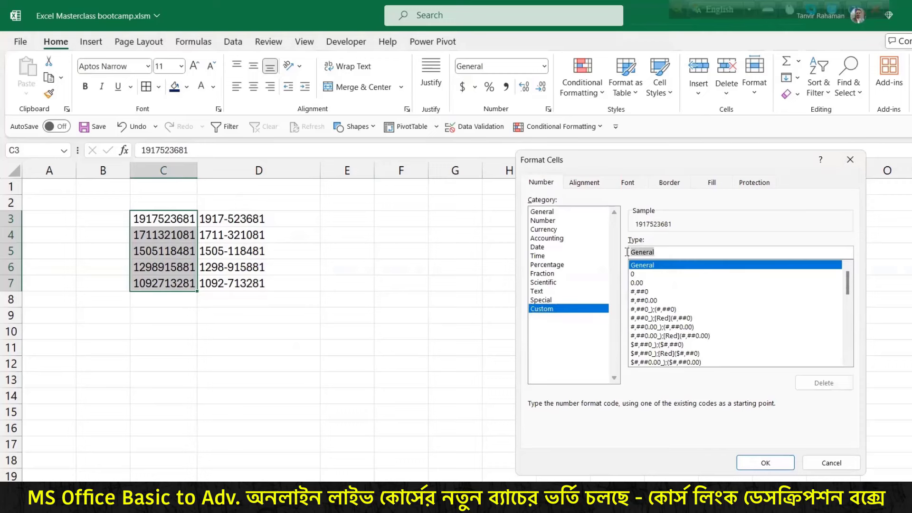
pyautogui.write('"')
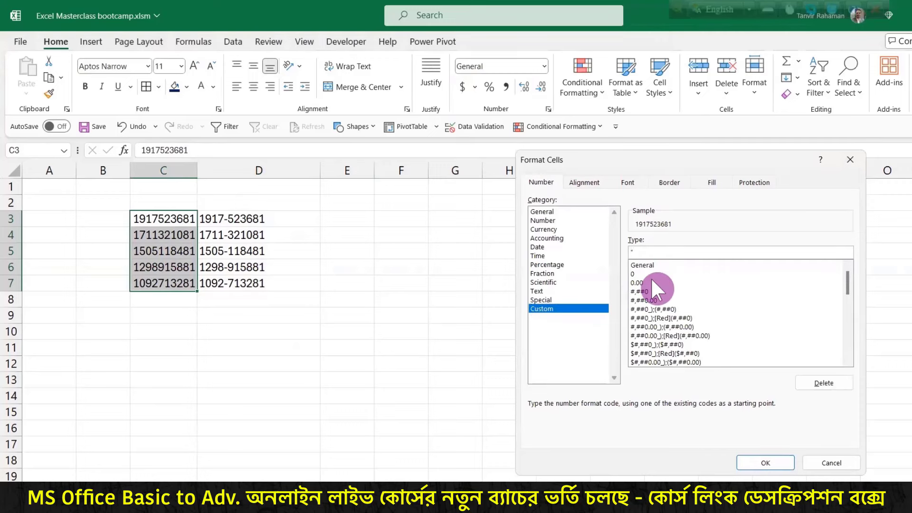
pyautogui.write('0"#')
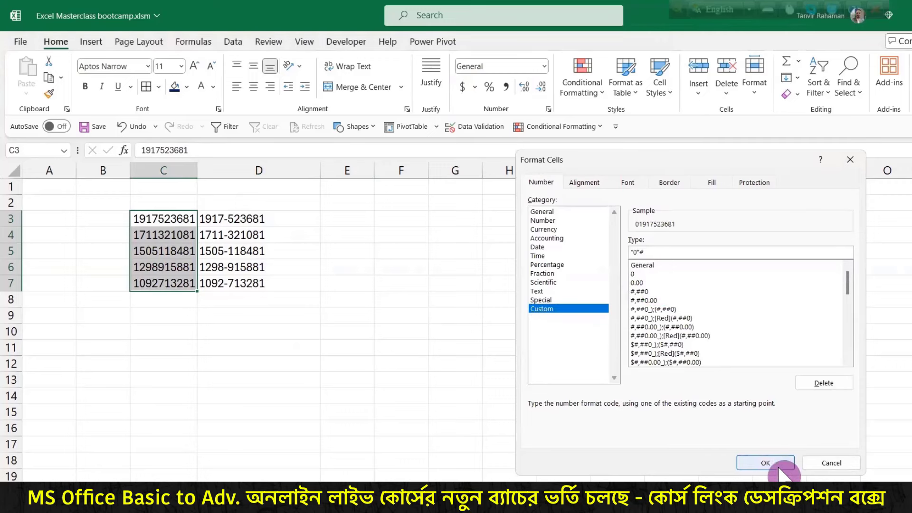
pyautogui.click(779, 468)
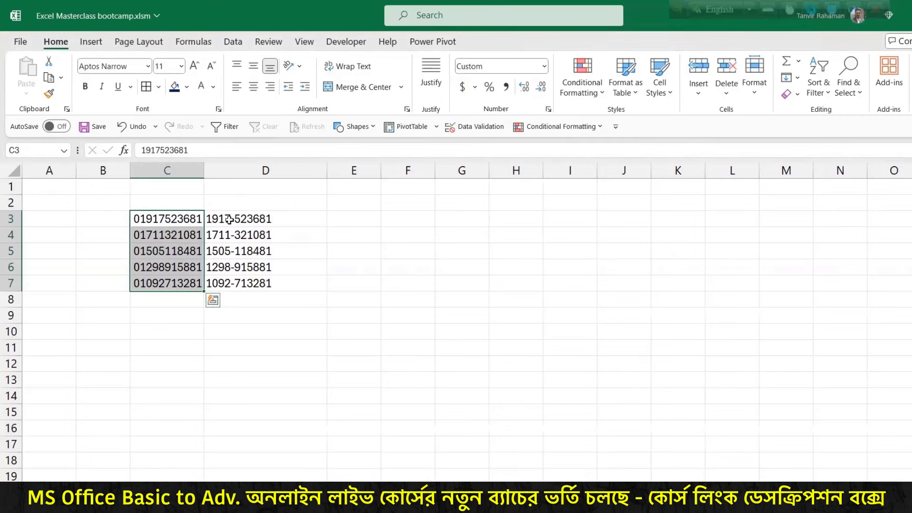
pyautogui.moveTo(229, 220); pyautogui.dragTo(240, 284)
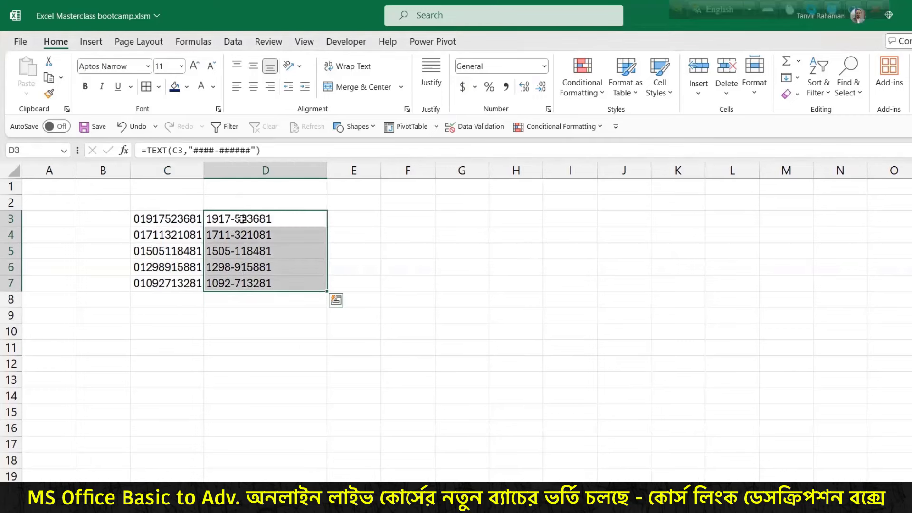
# Step: Change D3 to ="0"&TEXT(C3,"####-######") and copy it down to D7
pyautogui.doubleClick(242, 217)
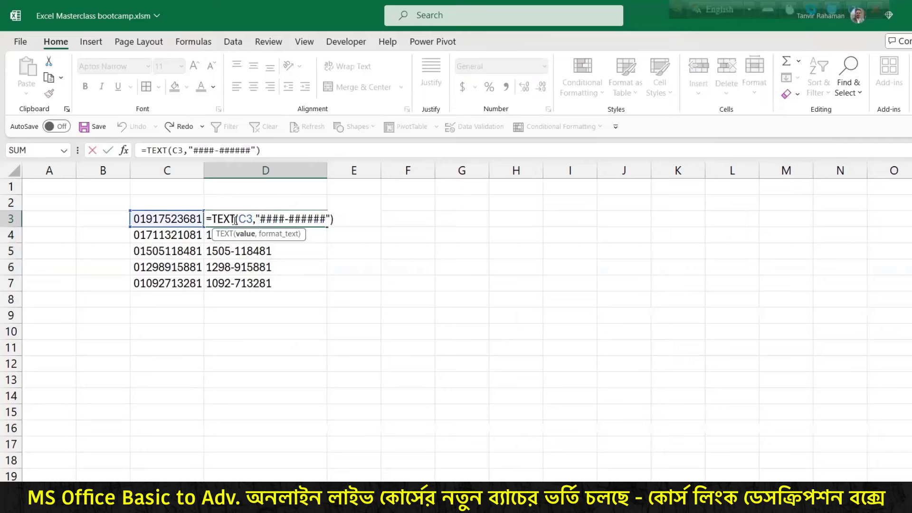
pyautogui.click(214, 217)
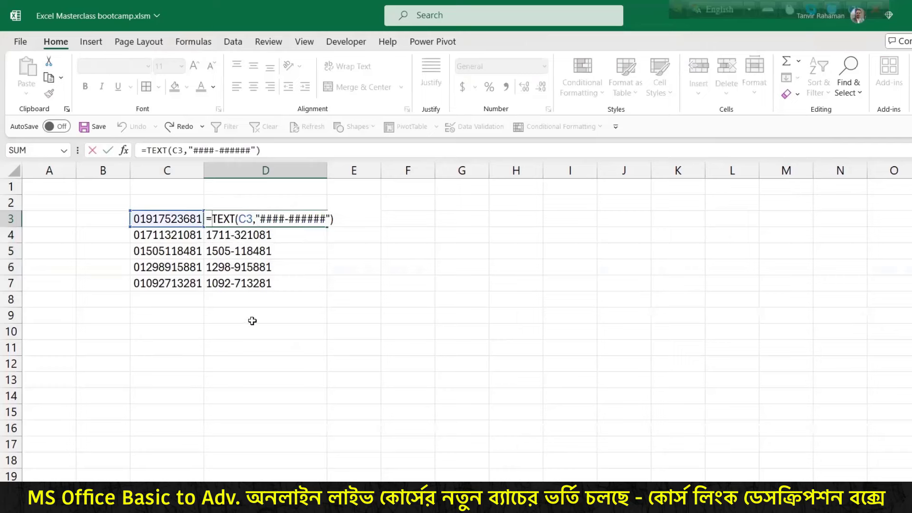
pyautogui.write('"0')
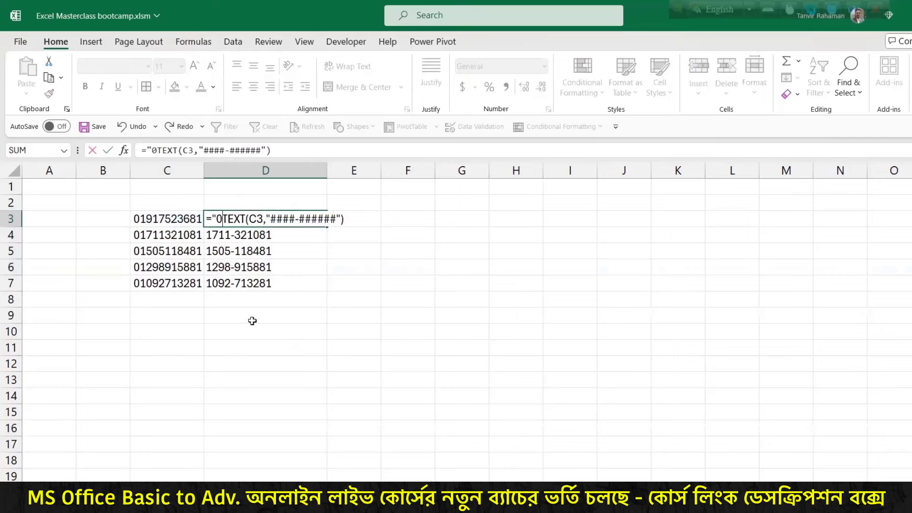
pyautogui.write('"')
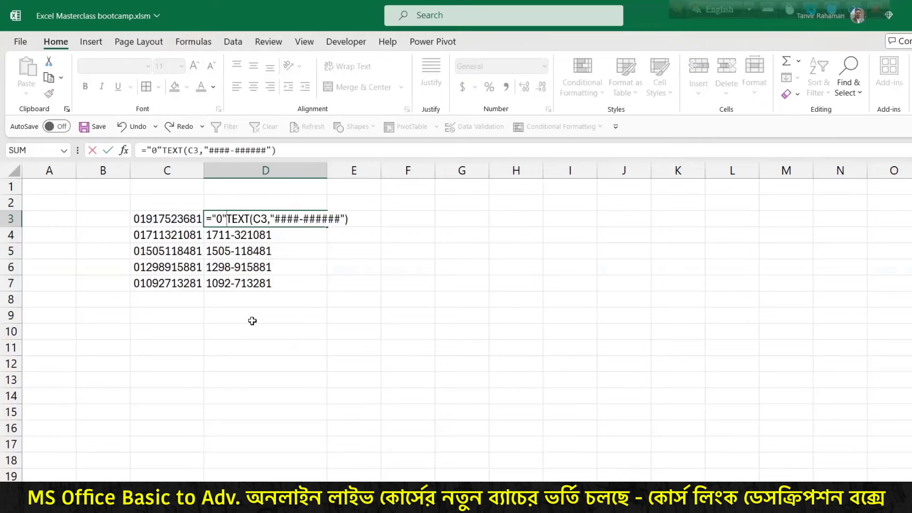
pyautogui.write('&')
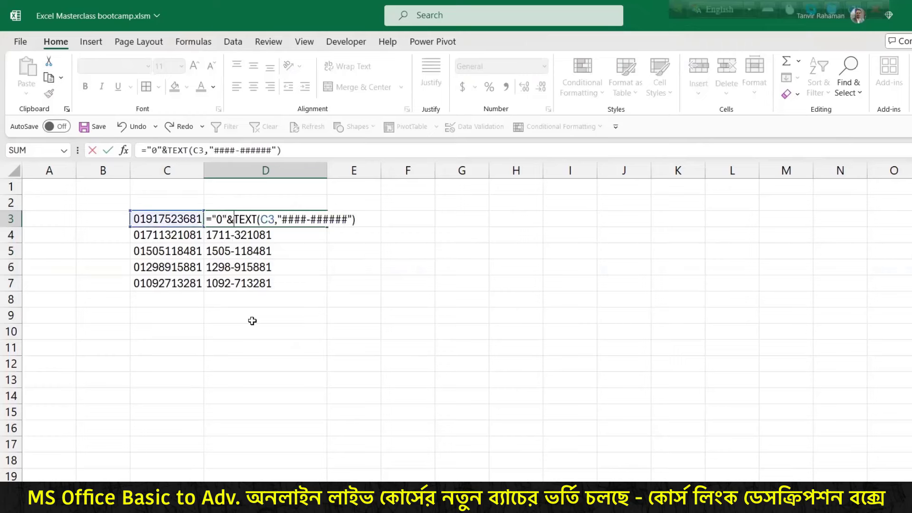
pyautogui.press('Return')
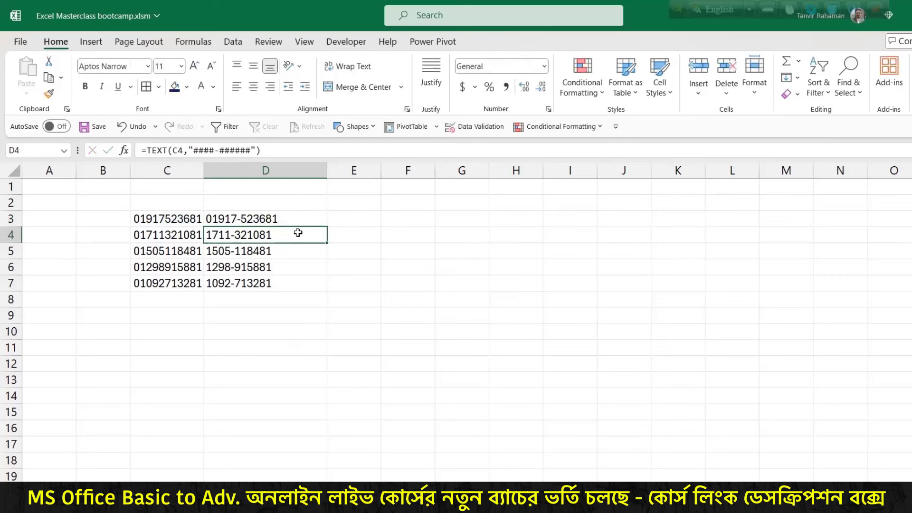
pyautogui.click(301, 218)
pyautogui.doubleClick(325, 228)
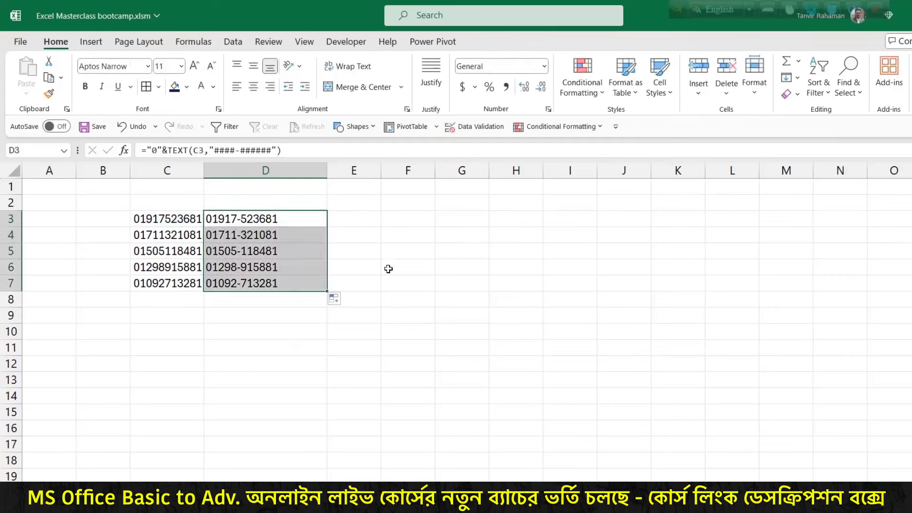